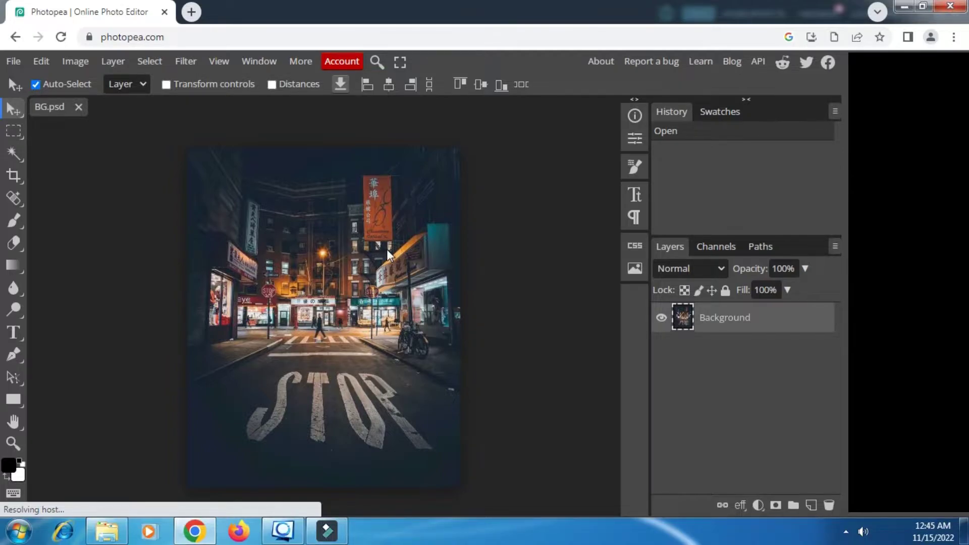
Step: Place the jeans-clothing-denim photo of the standing woman over the street background as a smart object at 100% size
key("ctrl+o")
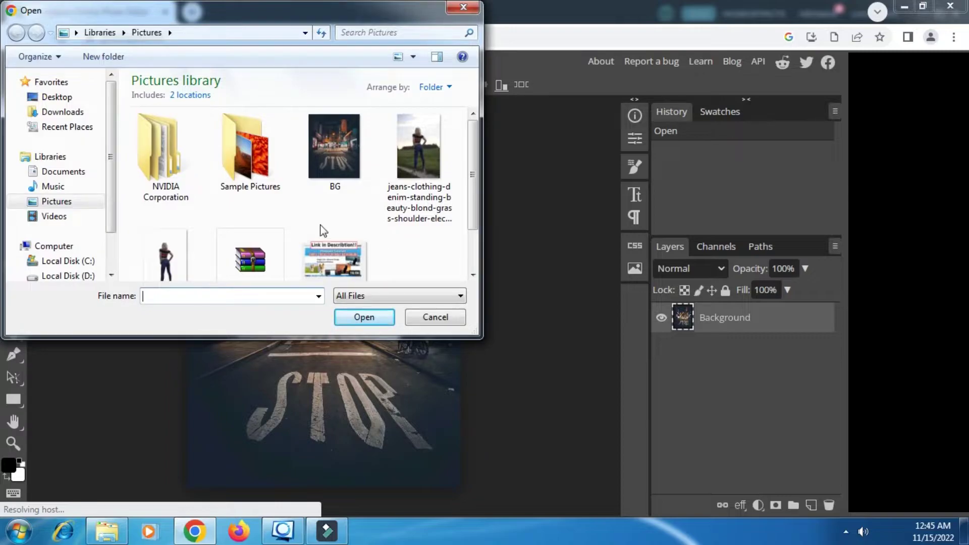
left_click(407, 160)
left_click(362, 318)
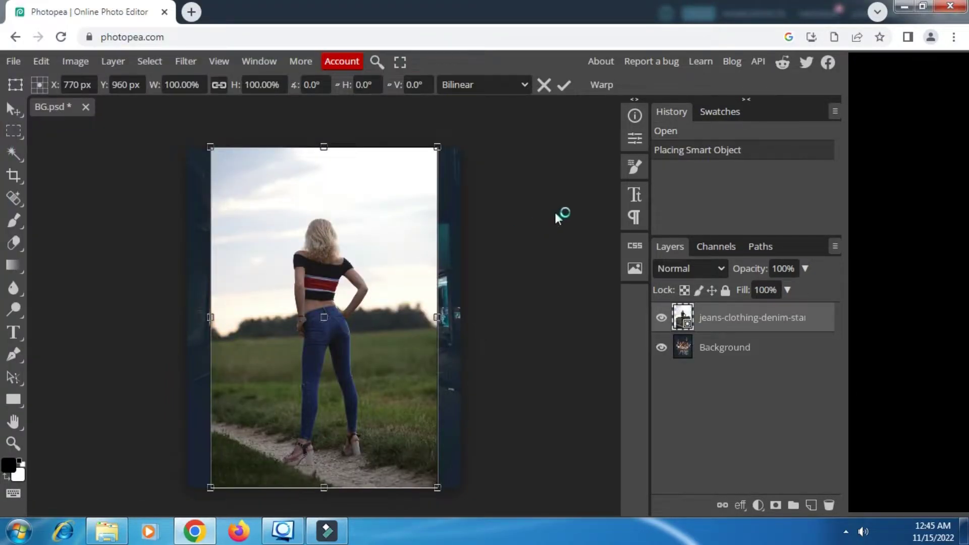
left_click(562, 86)
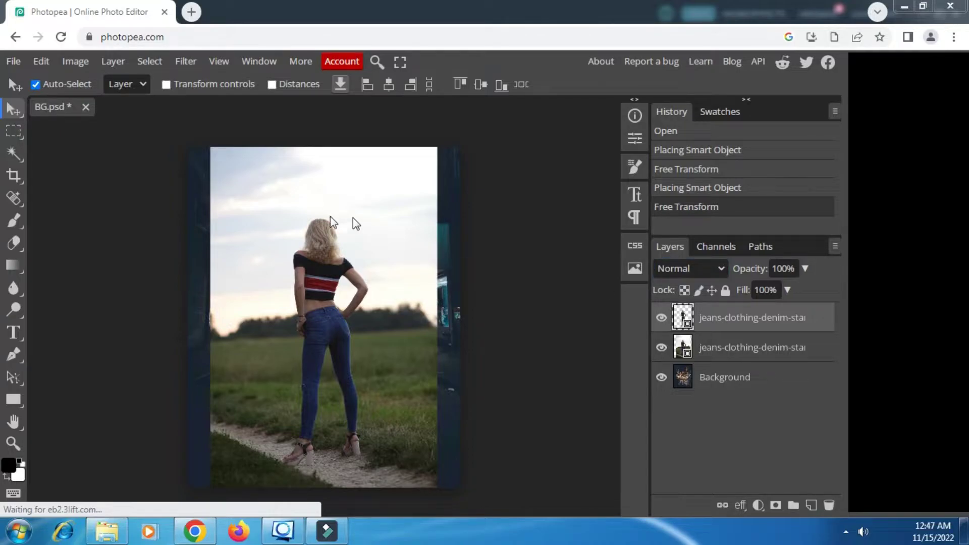
Step: Hide and delete the woman's photo layer that still has its field background, keeping the cut-out layer above it
left_click(662, 348)
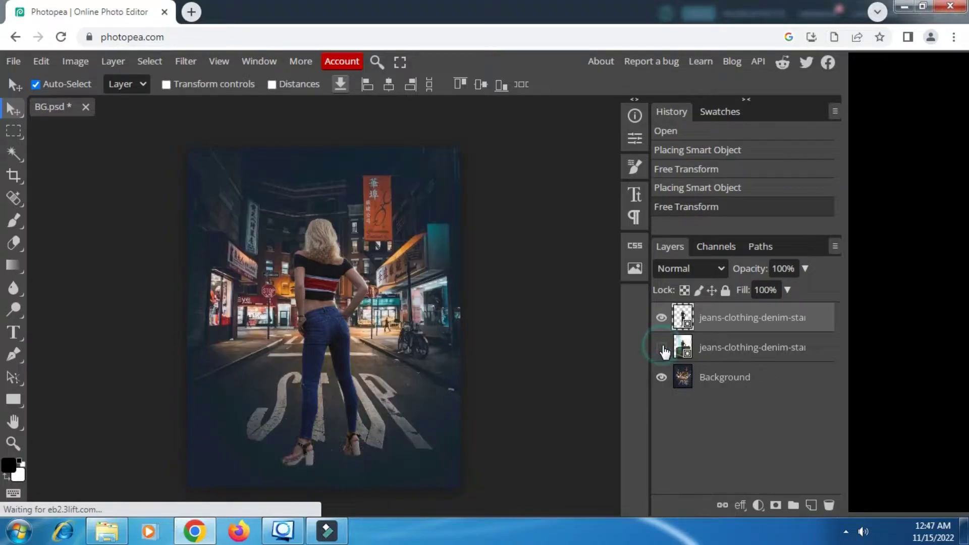
left_click(719, 351)
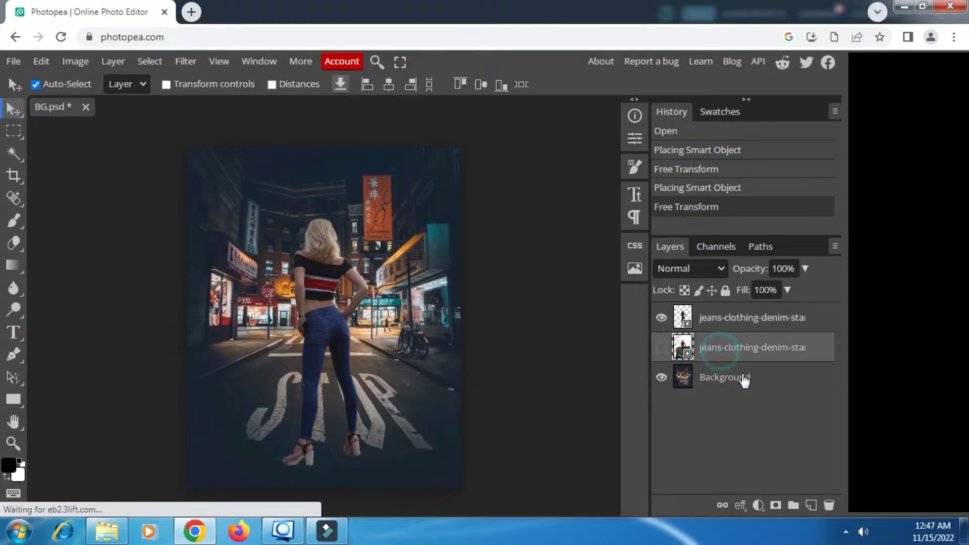
left_click(830, 504)
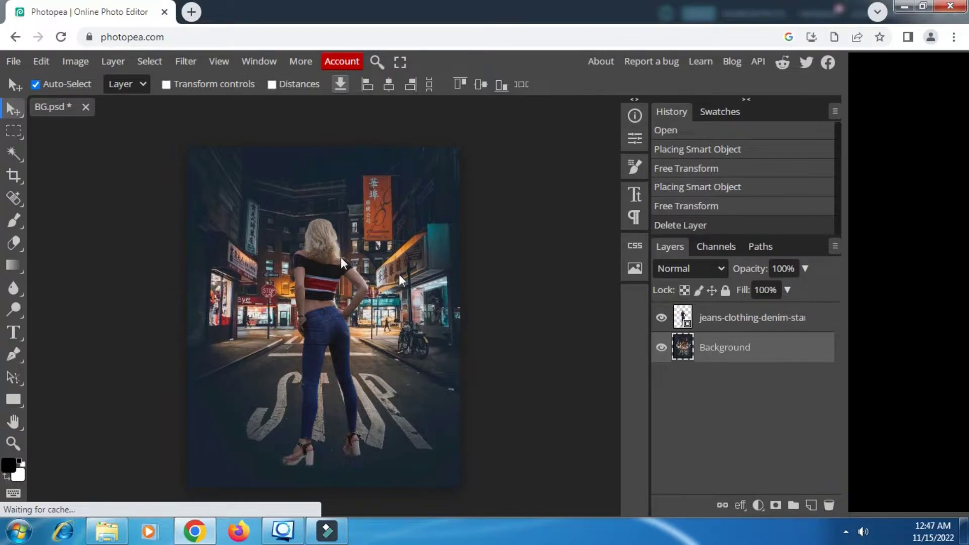
Step: Scale the cut-out woman layer proportionally to 53% and move her slightly down and left over the STOP road lettering
left_click(677, 325)
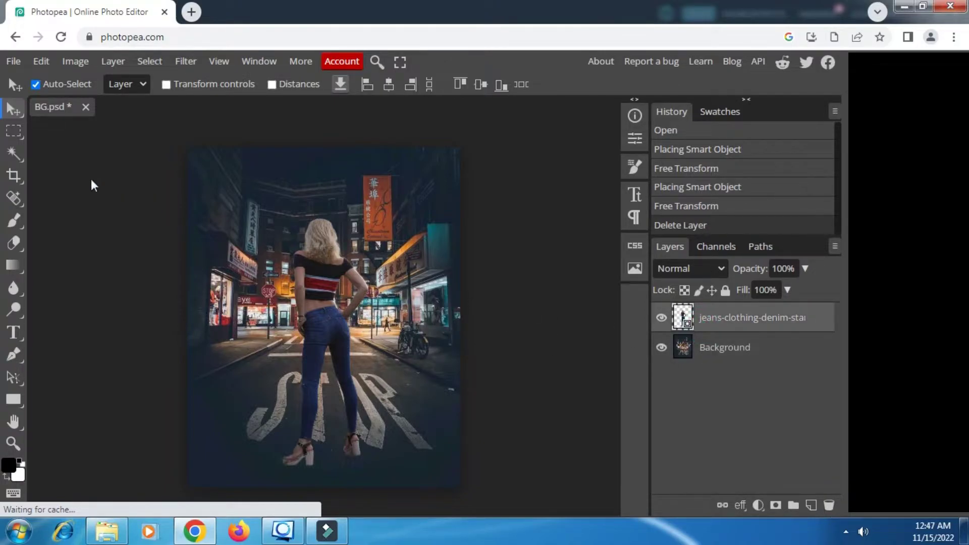
left_click(14, 132)
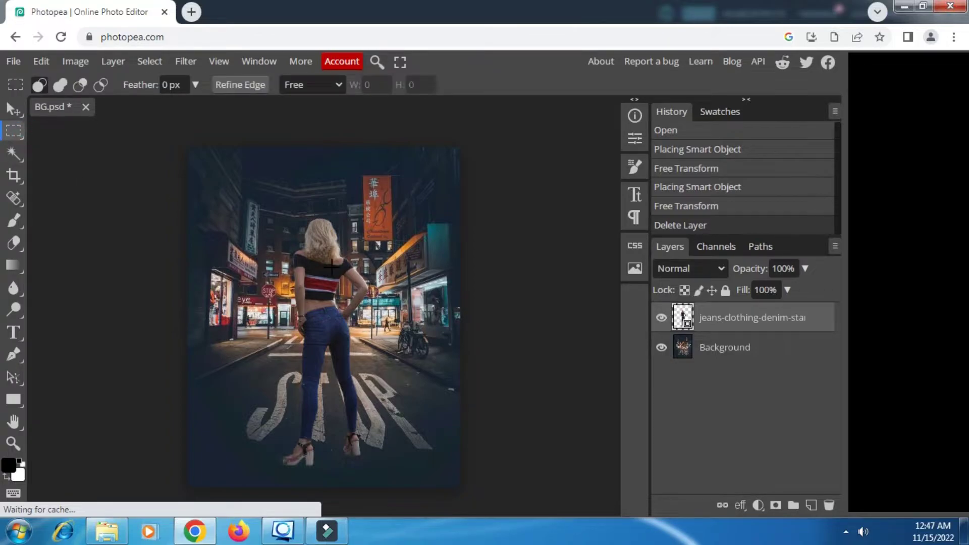
right_click(331, 266)
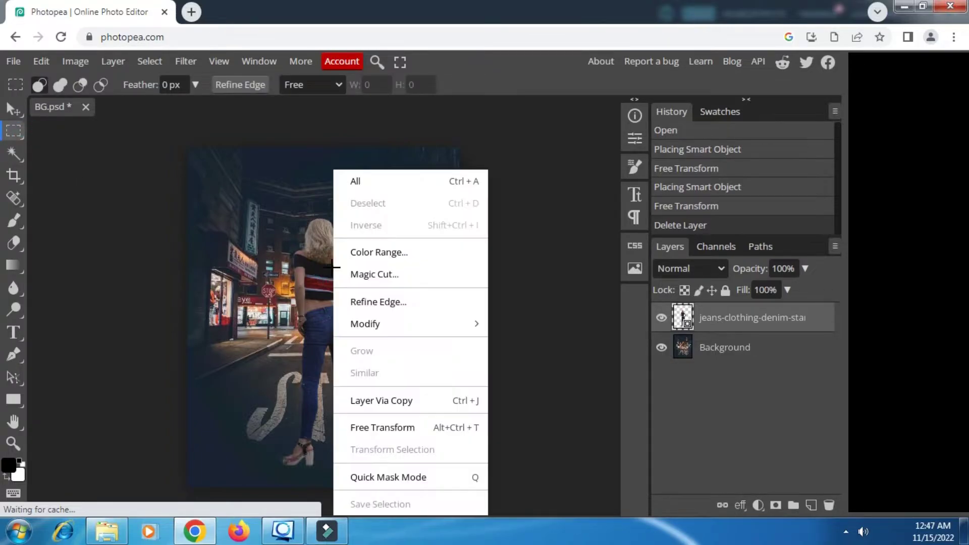
left_click(368, 429)
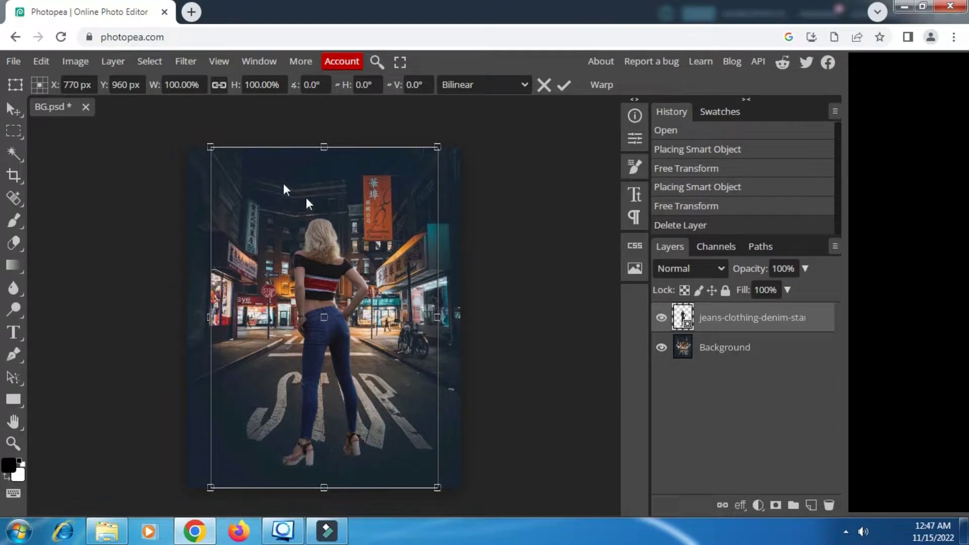
left_click(155, 89)
left_click_drag(155, 89, 154, 89)
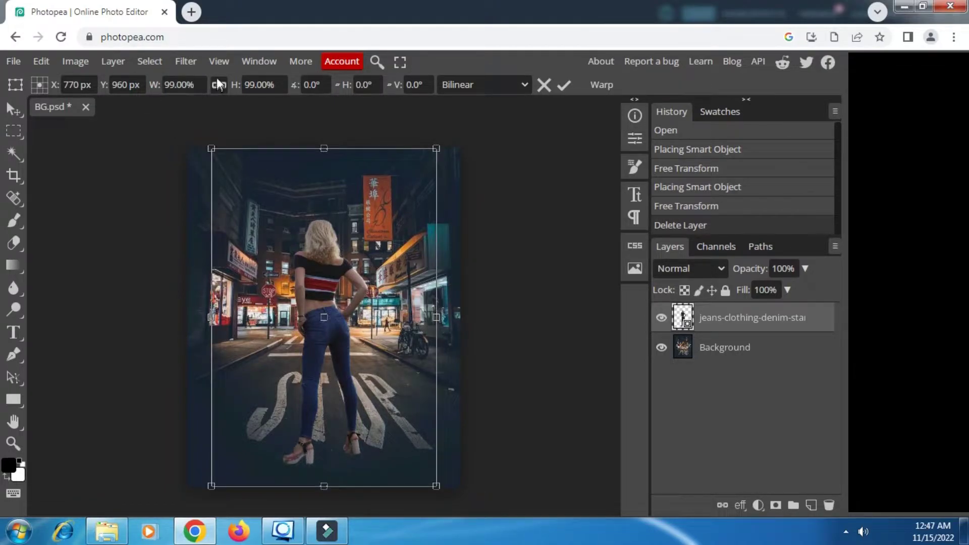
left_click_drag(155, 90, 120, 95)
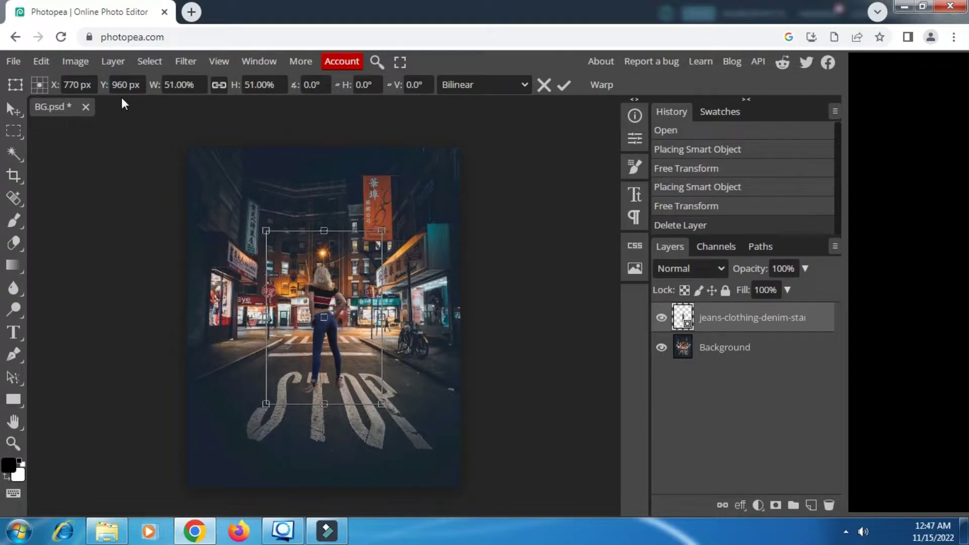
left_click_drag(121, 100, 108, 108)
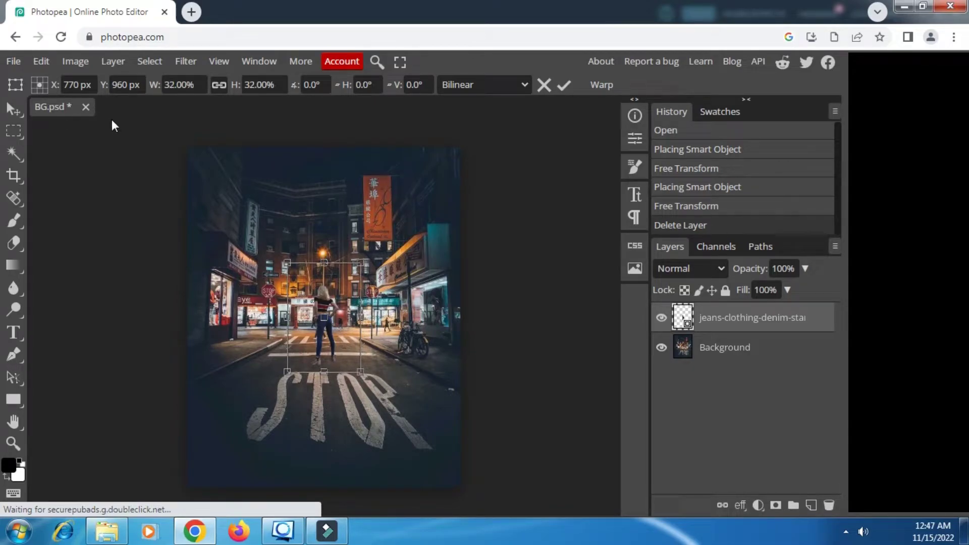
mouse_move(118, 119)
left_mouse_down()
mouse_move(137, 115)
mouse_move(123, 116)
left_mouse_up()
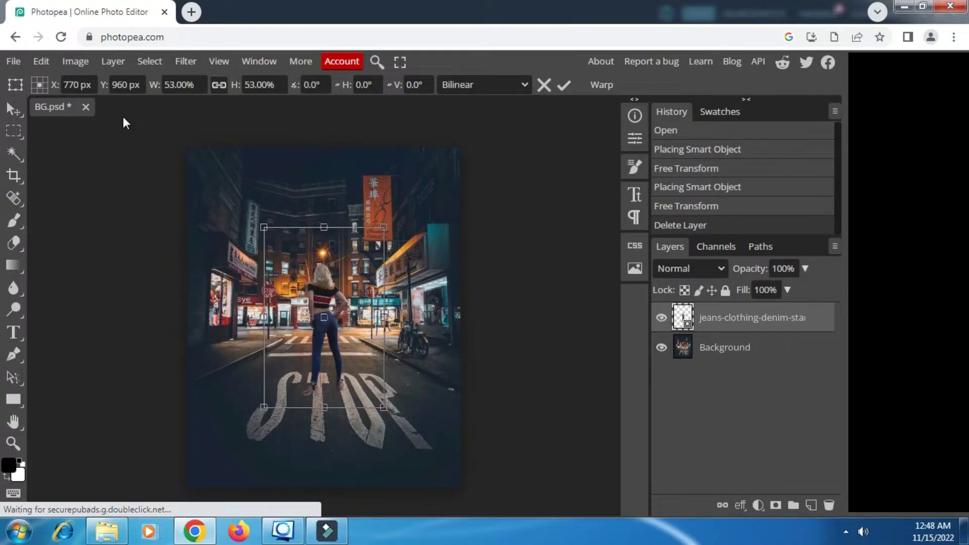
left_click(563, 87)
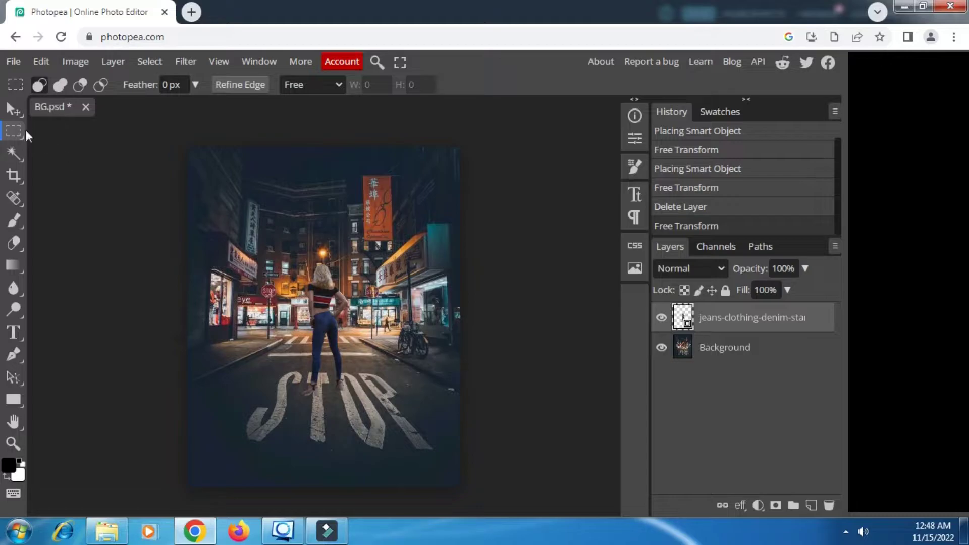
left_click(11, 107)
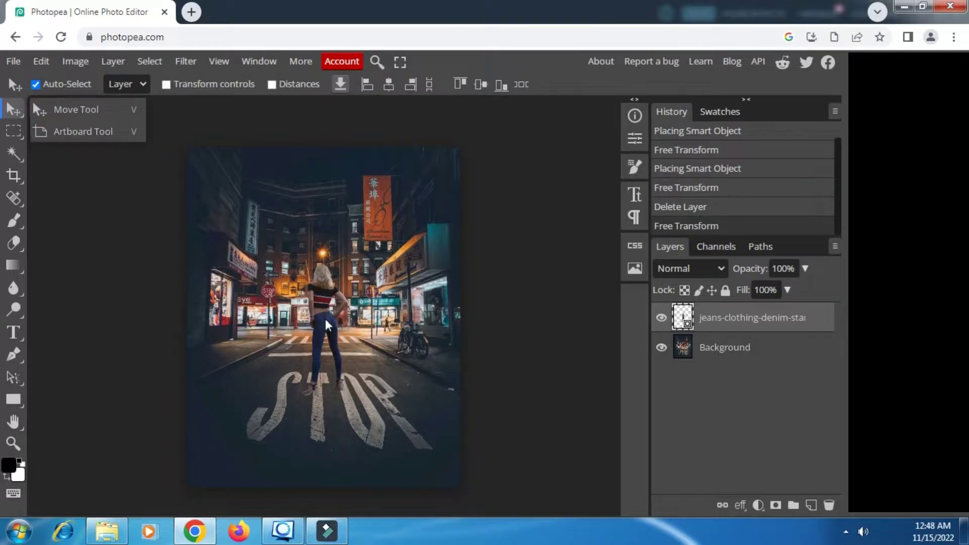
left_click_drag(325, 319, 319, 330)
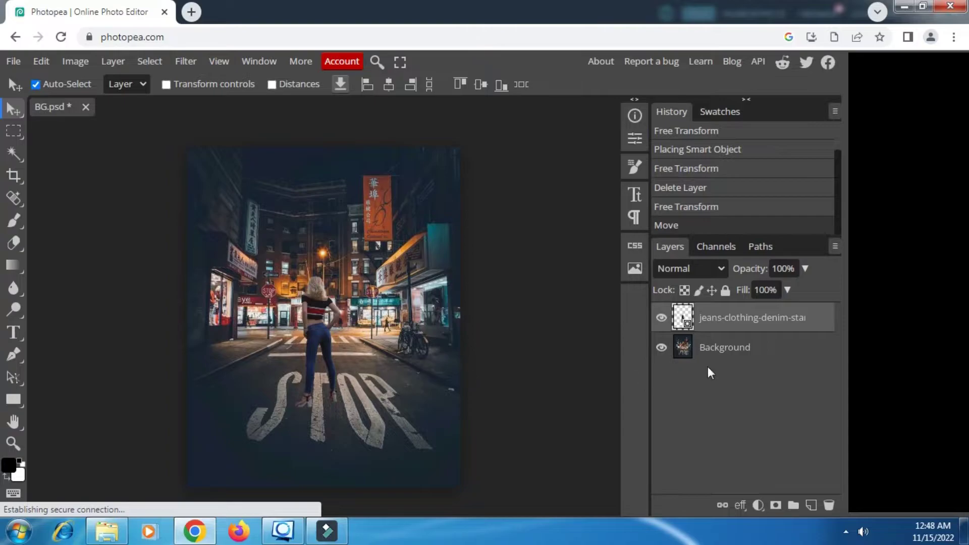
Step: Duplicate the cut-out woman layer, hide the upper copy and rasterize the lower one
right_click(712, 322)
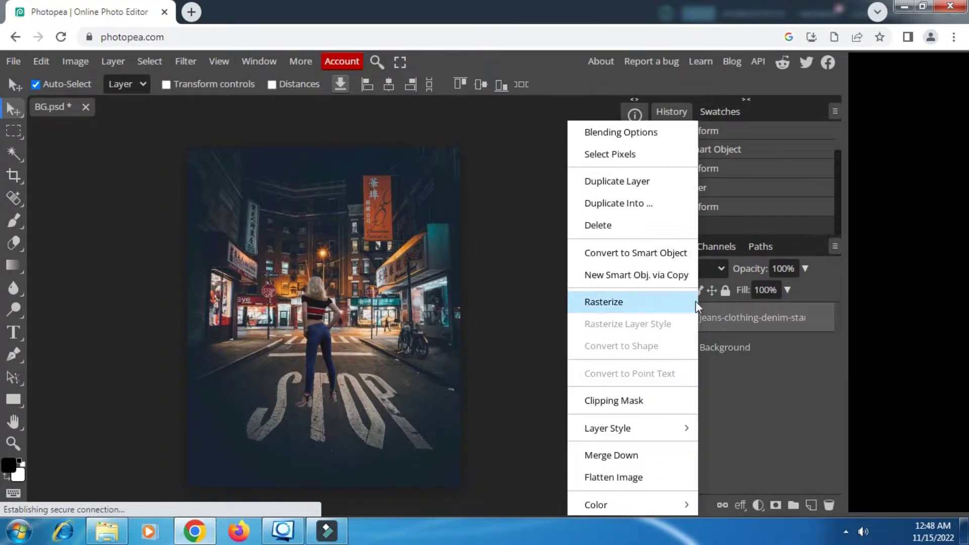
left_click(592, 185)
left_click(661, 317)
left_click(690, 353)
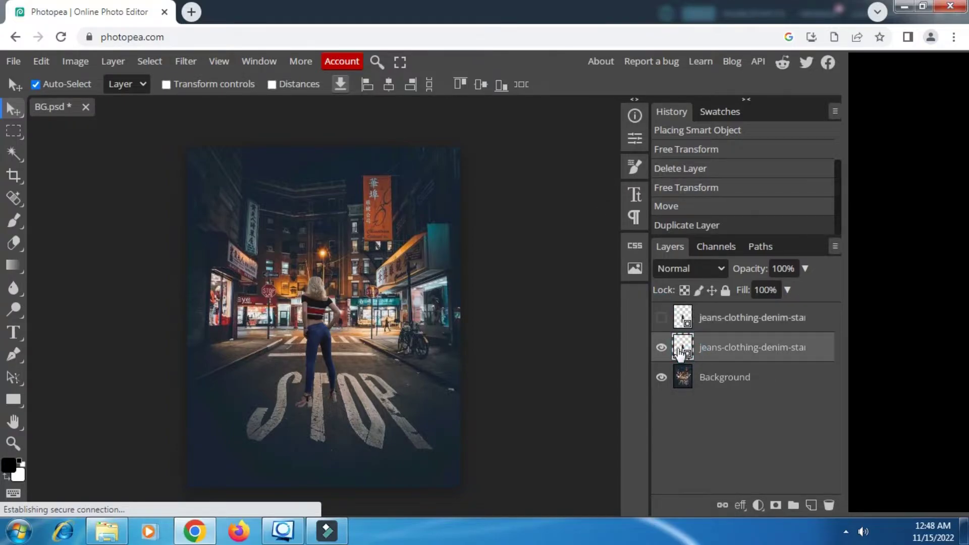
right_click(685, 352)
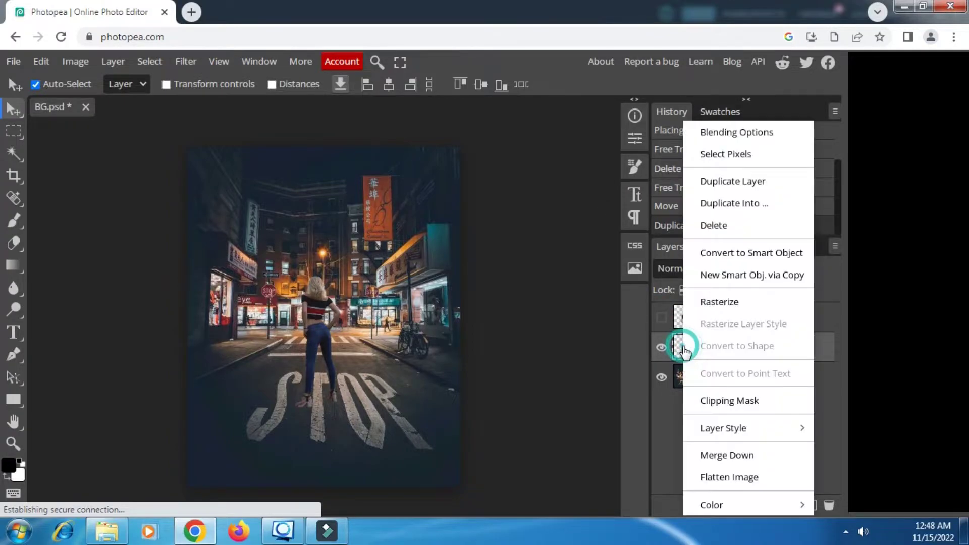
left_click(701, 304)
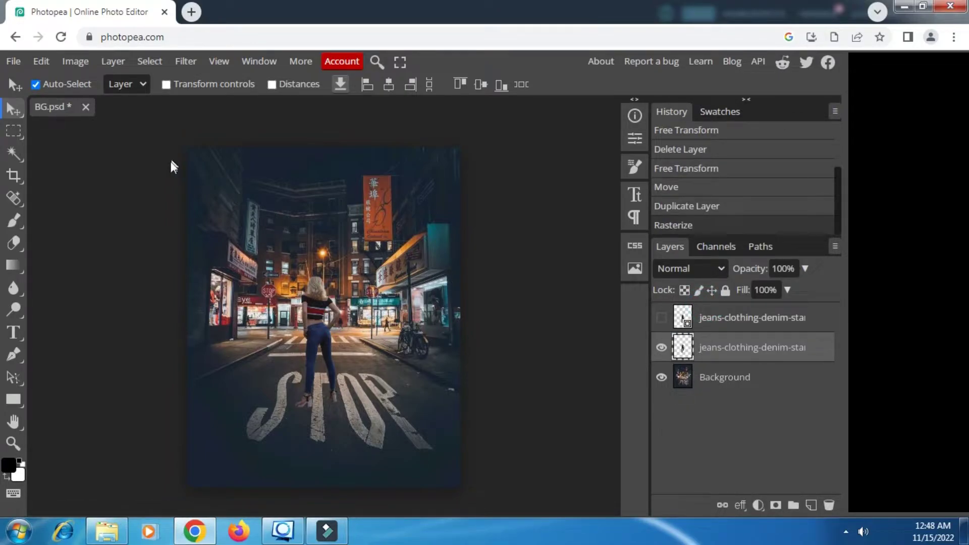
Step: Turn the rasterized copy black using Hue/Saturation with Lightness -100, and show the coloured copy above it again
left_click(71, 64)
mouse_move(112, 114)
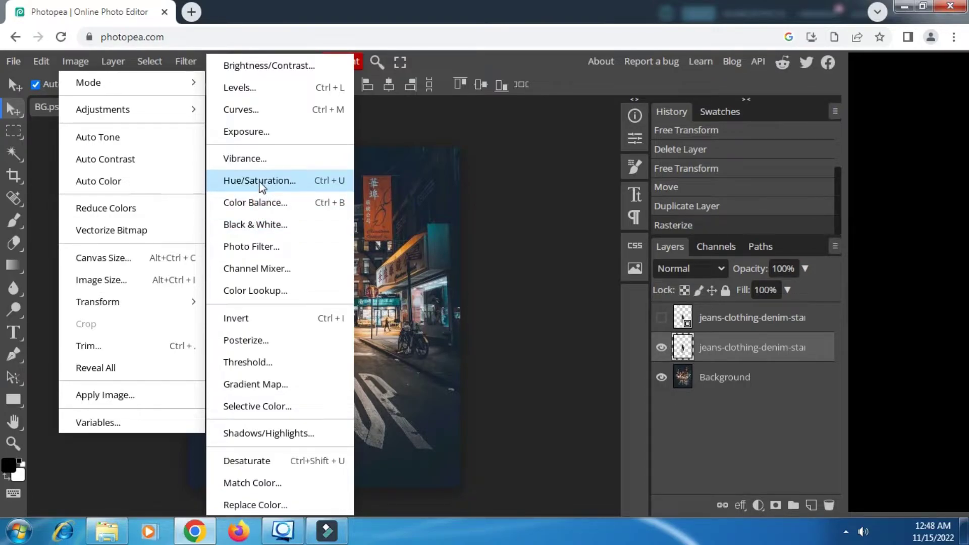
left_click(263, 181)
left_click_drag(295, 172, 573, 189)
left_click_drag(501, 345, 369, 343)
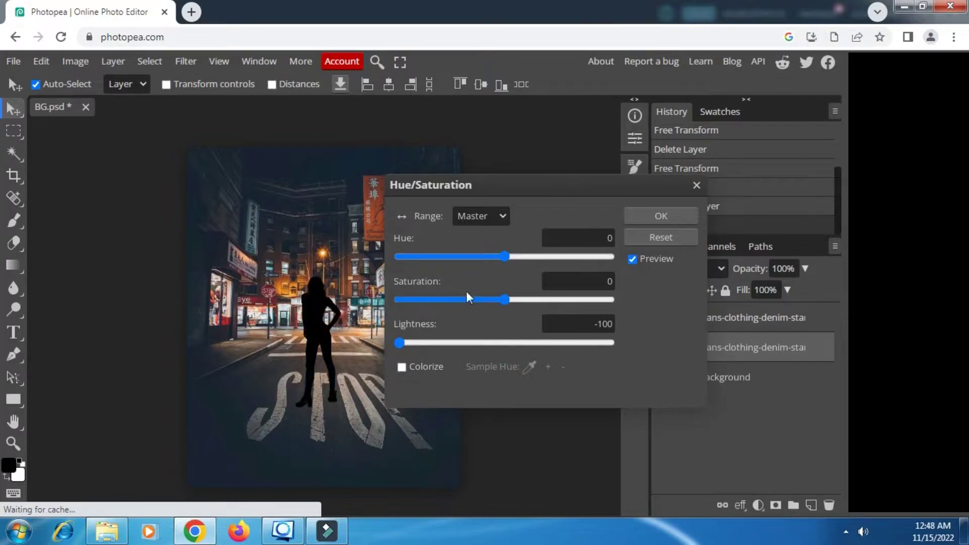
left_click(674, 216)
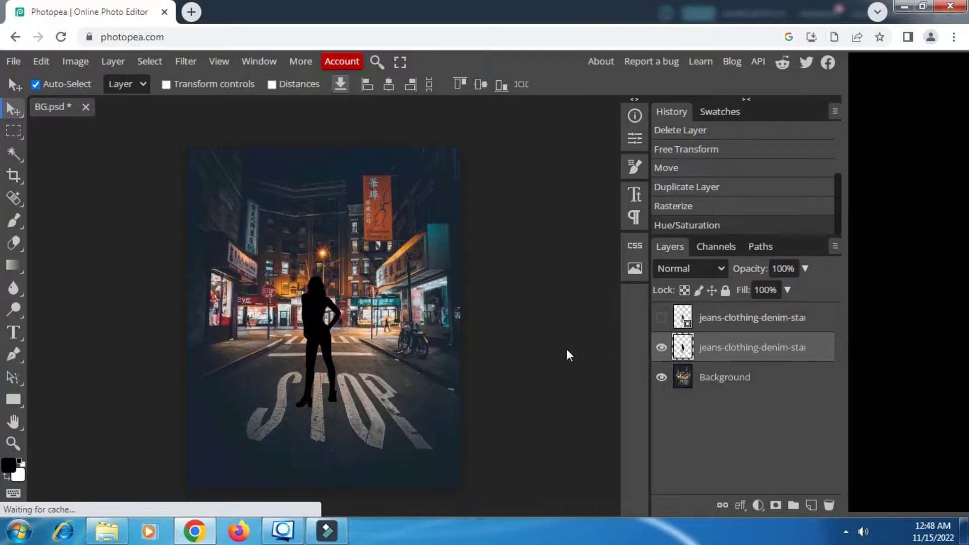
scroll(517, 371, "down", 1)
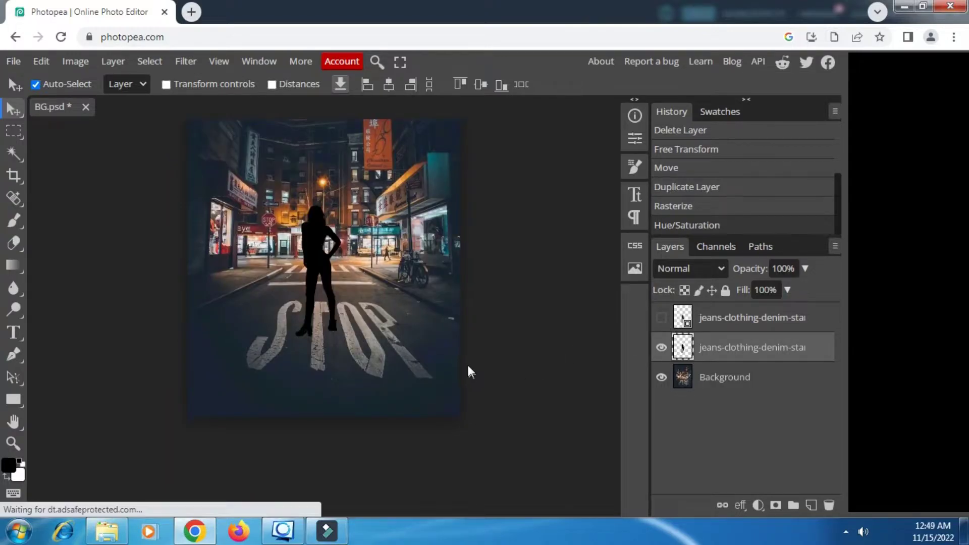
left_click(661, 318)
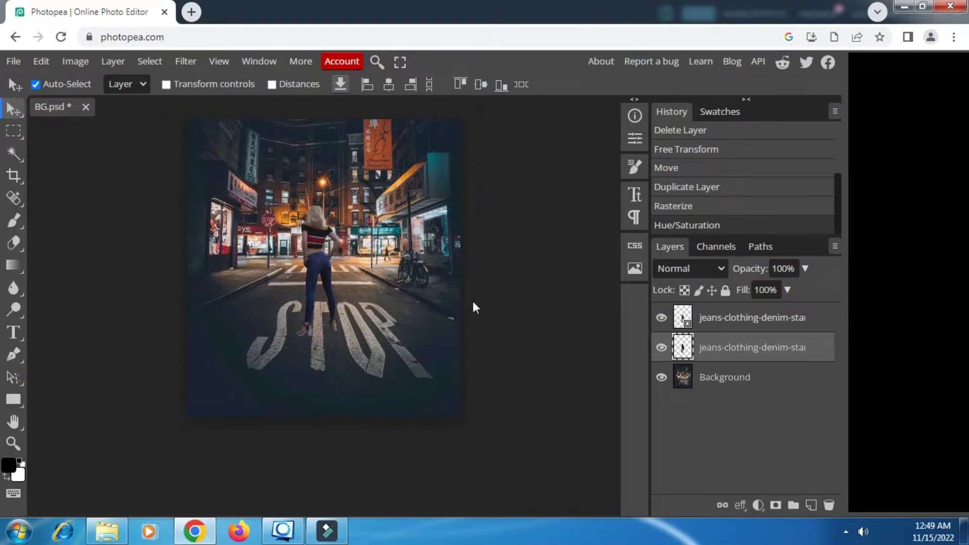
Step: Free-transform the black silhouette upside down to about 114% height, and align its feet with the woman's shoes
left_click(15, 132)
right_click(331, 236)
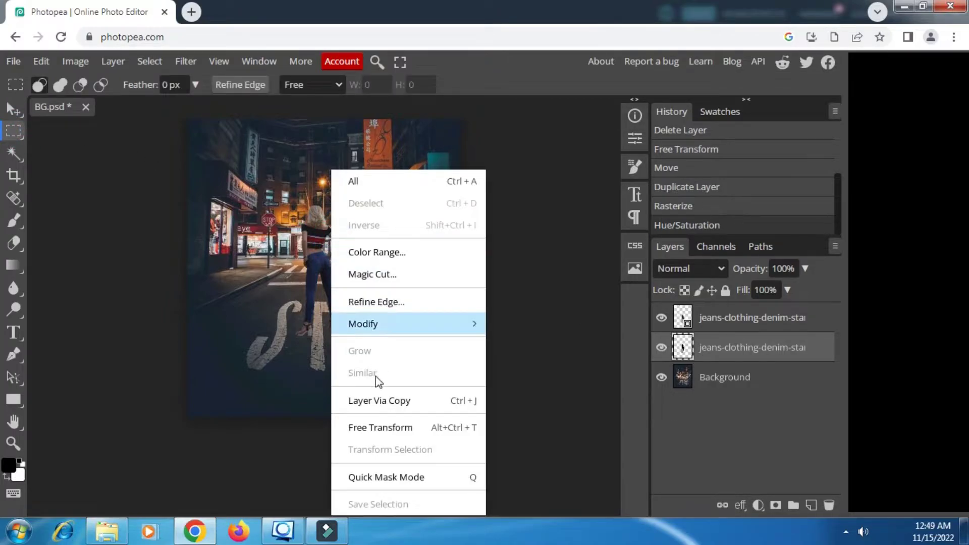
left_click(378, 428)
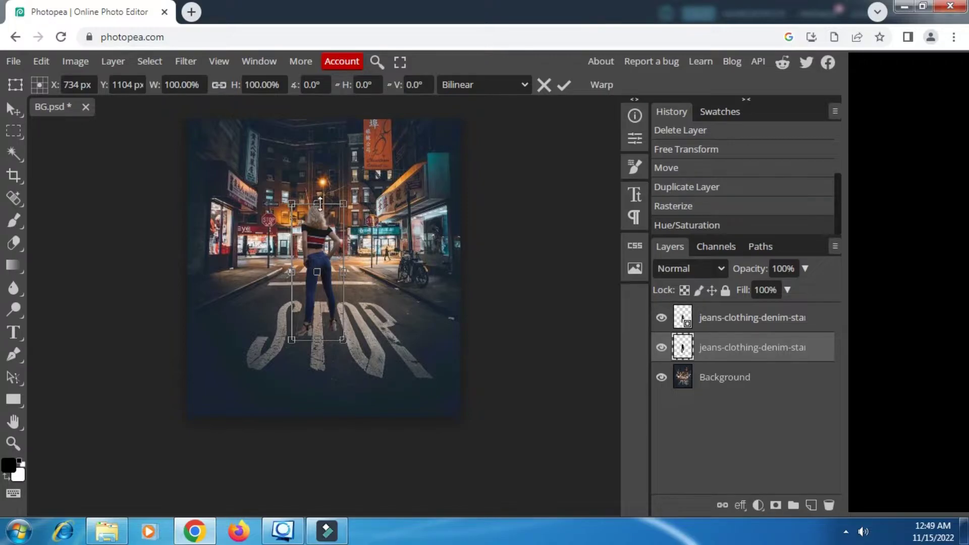
left_click_drag(319, 204, 323, 496)
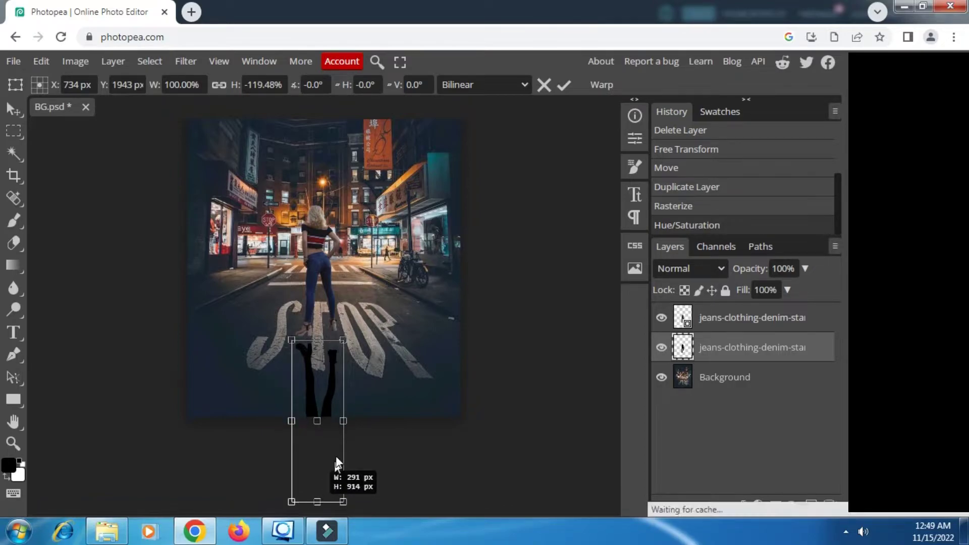
left_click_drag(325, 374, 324, 365)
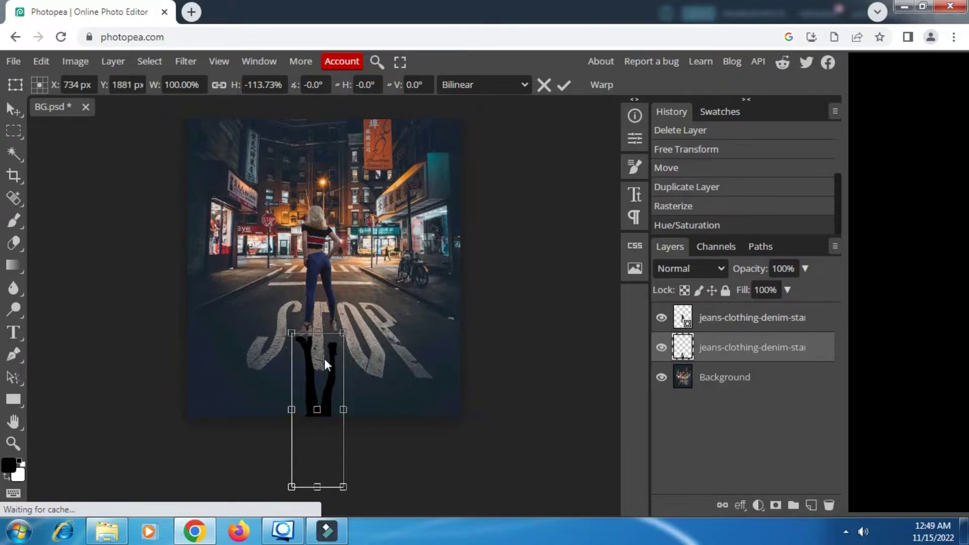
scroll(325, 359, "up", 5)
scroll(325, 358, "up", 3)
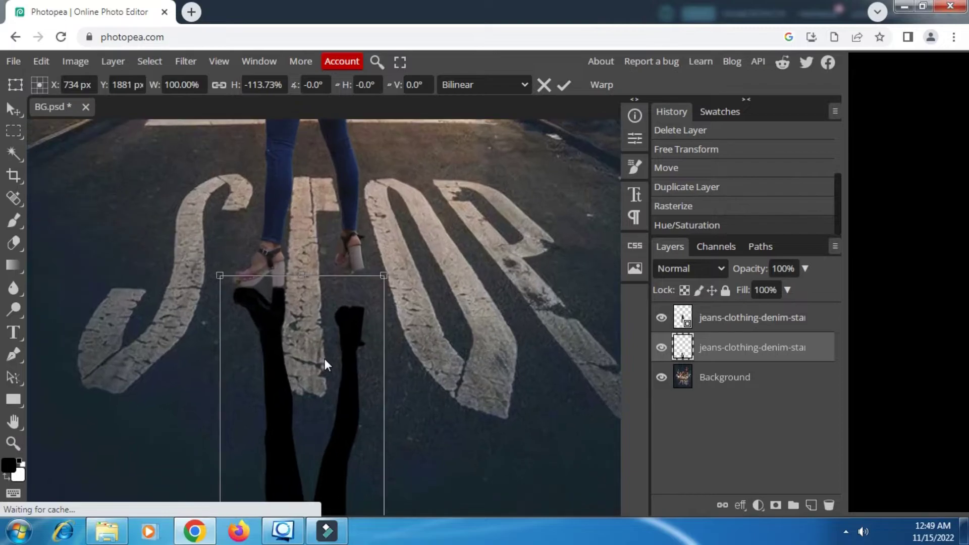
left_click_drag(317, 328, 316, 319)
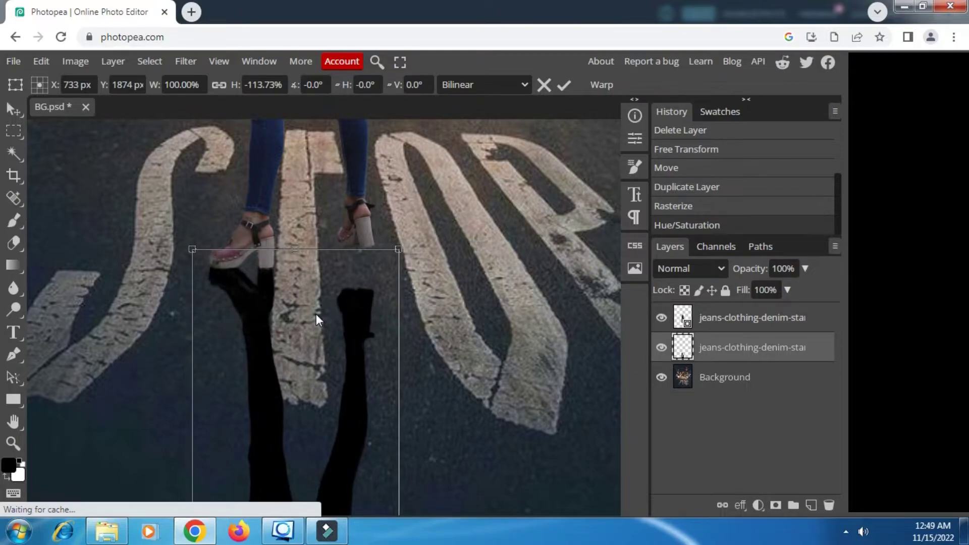
Step: Apply a Perspective transform to the upside-down black silhouette, widening and lengthening its head end below the canvas edge
scroll(316, 316, "down", 5)
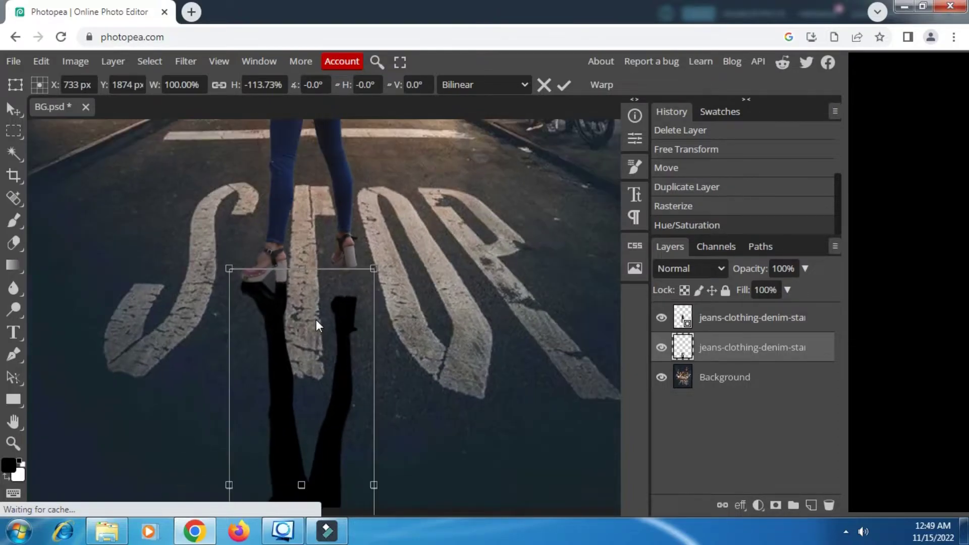
scroll(315, 324, "down", 2)
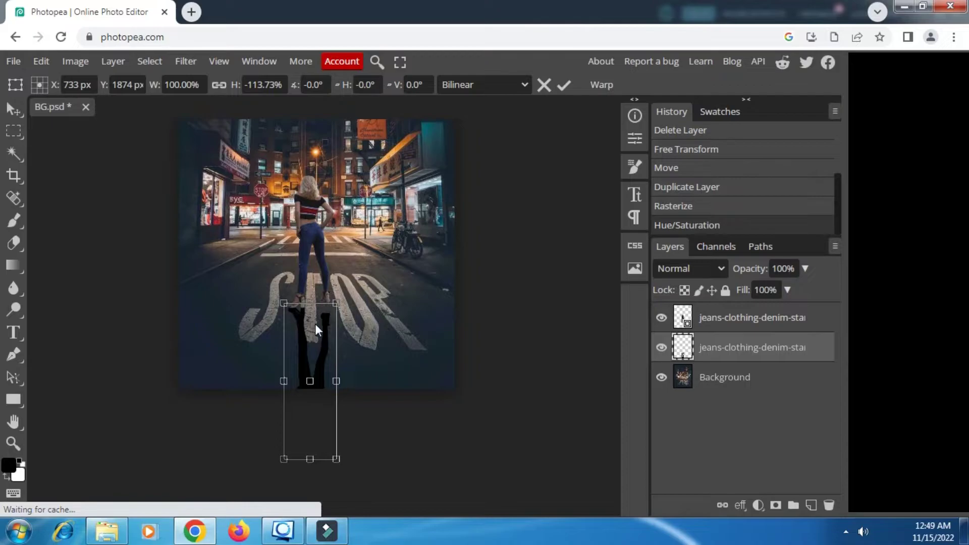
right_click(315, 323)
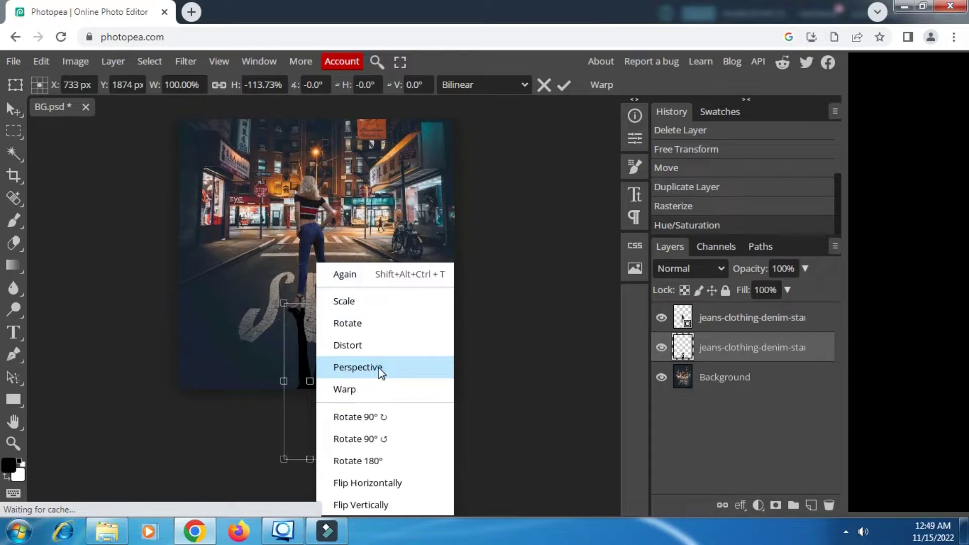
left_click(354, 373)
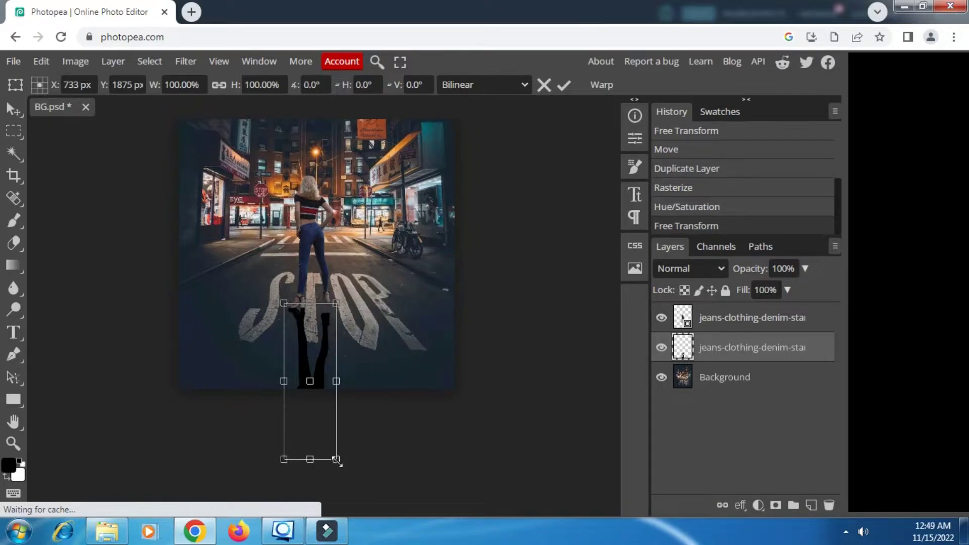
left_click_drag(336, 459, 312, 471)
left_click_drag(311, 482, 310, 490)
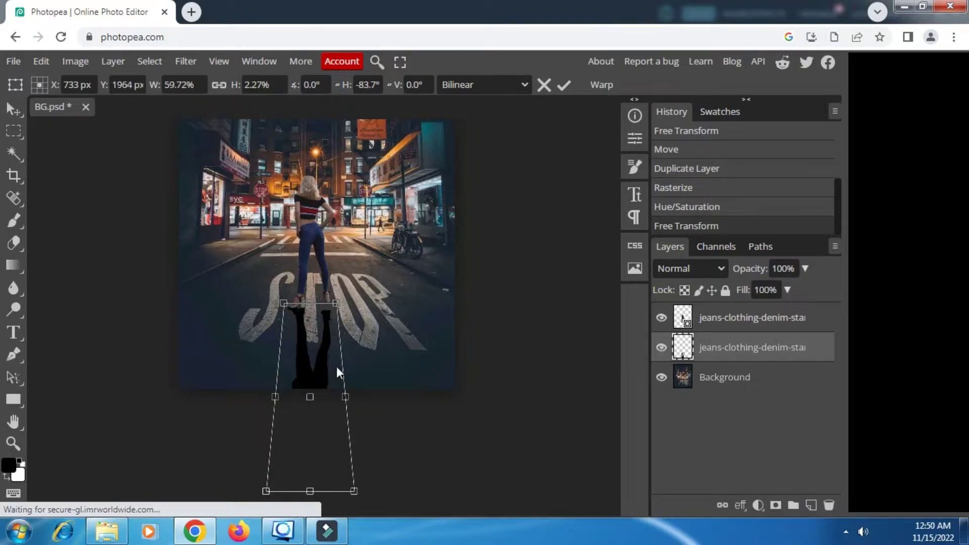
left_click(563, 86)
Step: Examine how the shadow's feet meet the woman's shoes up close, toggling the visibility of both figure layers
key("m")
scroll(330, 319, "up", 2)
scroll(330, 319, "up", 2)
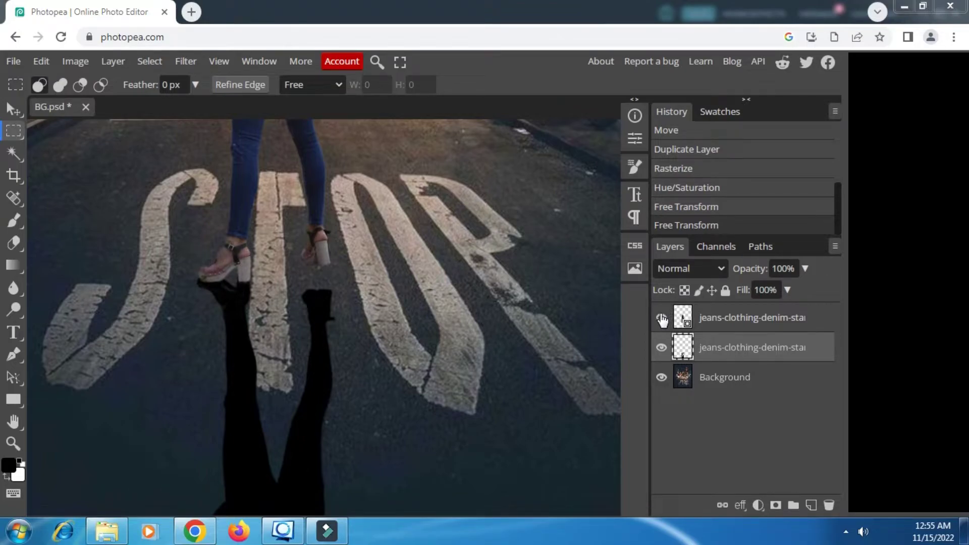
left_click(662, 319)
left_click(662, 347)
left_click(661, 347)
left_click(661, 347)
left_click(661, 347)
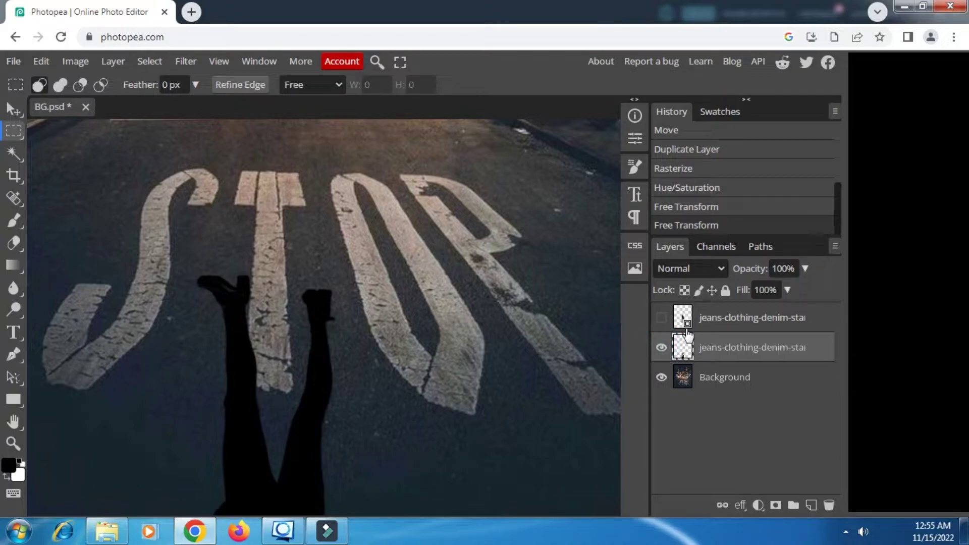
left_click(661, 317)
Step: Duplicate the shadow layer, hide the lower copy, and move the upper copy straight up until it meets the woman's right heel
right_click(711, 353)
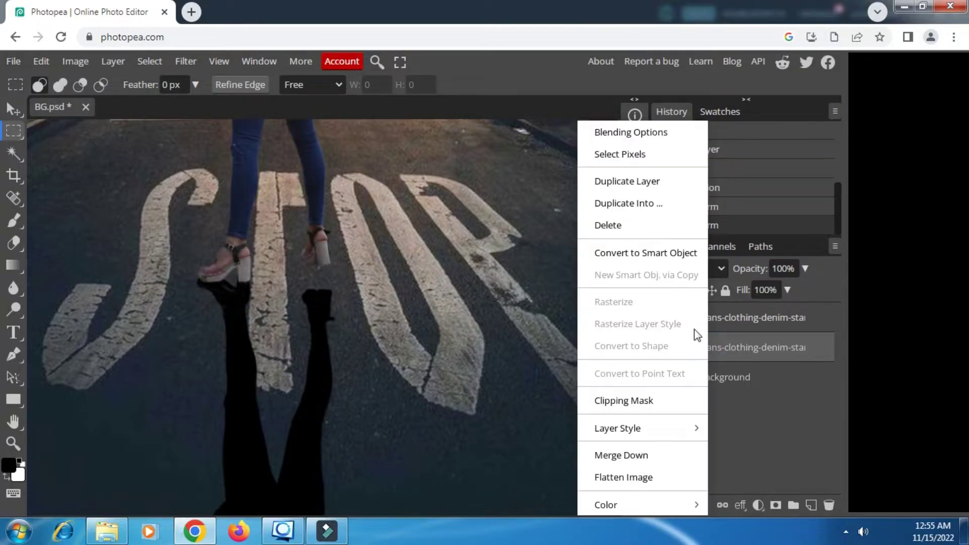
left_click(601, 182)
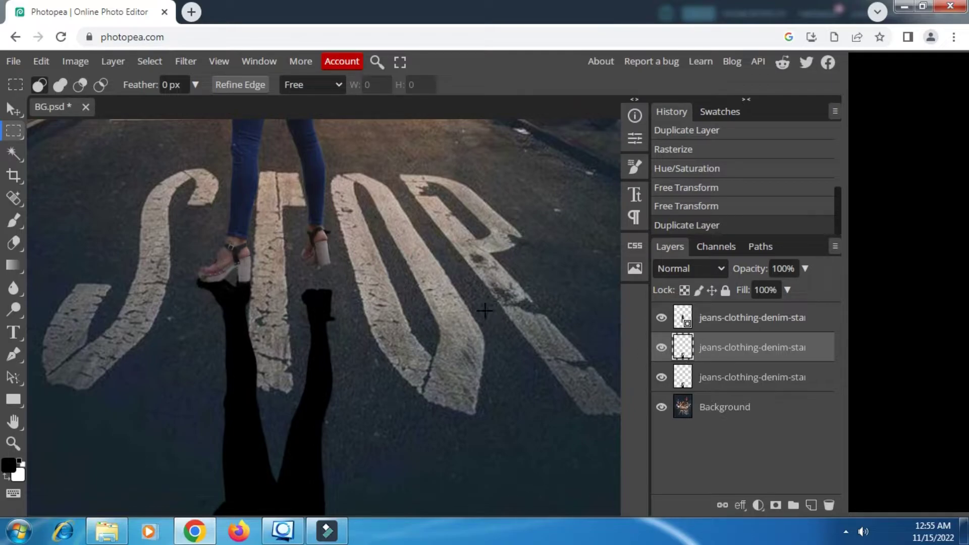
left_click(14, 114)
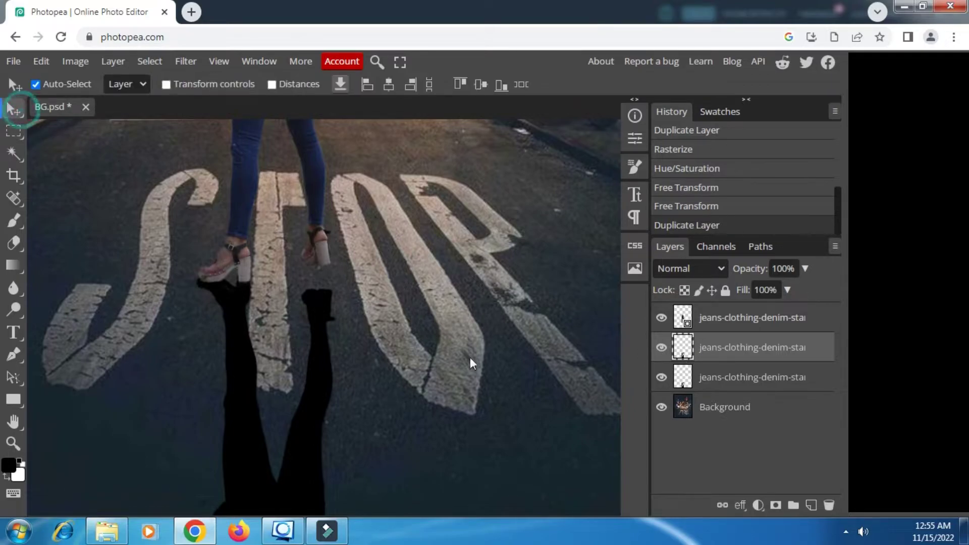
left_click(662, 379)
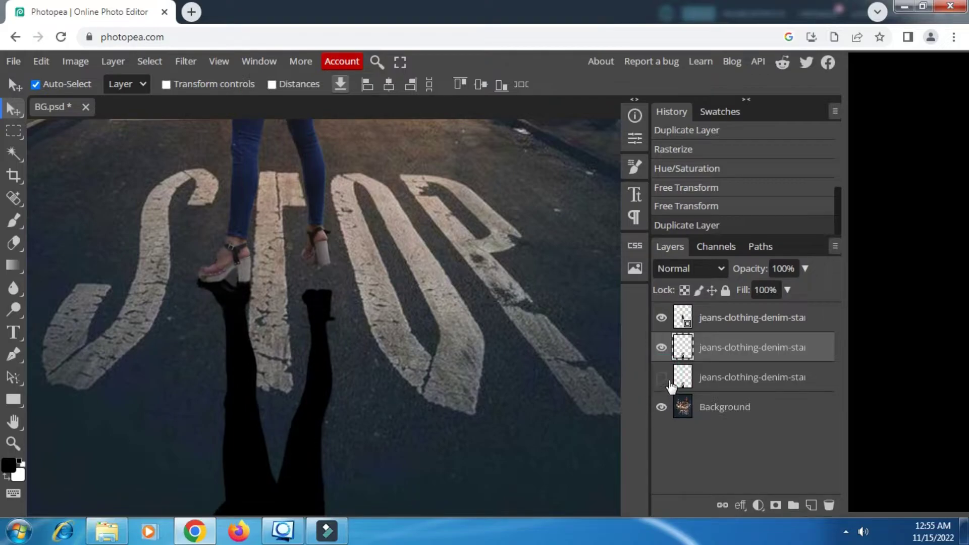
left_click_drag(320, 389, 320, 364)
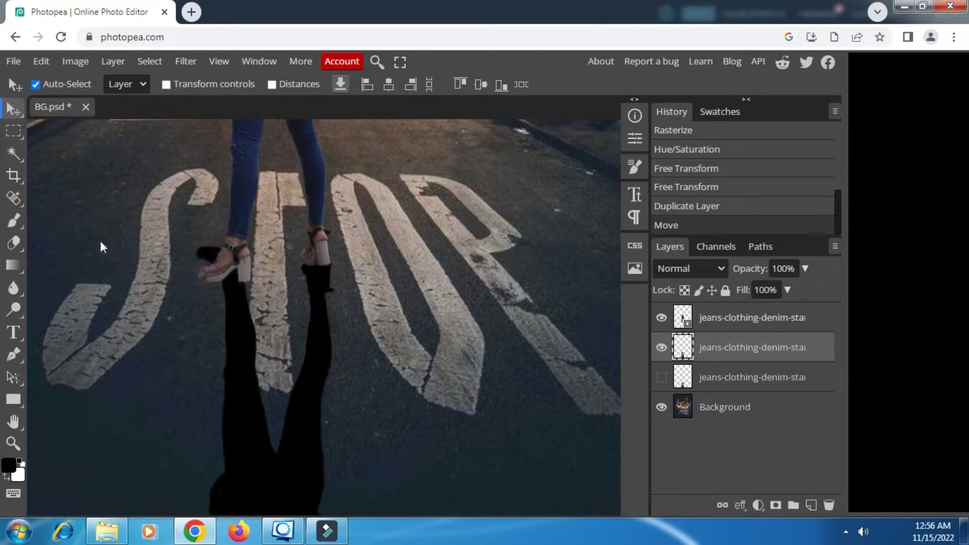
Step: Set up the Eraser with the hard round brush at 99 px size and 100% hardness
left_click(19, 239)
right_click(168, 236)
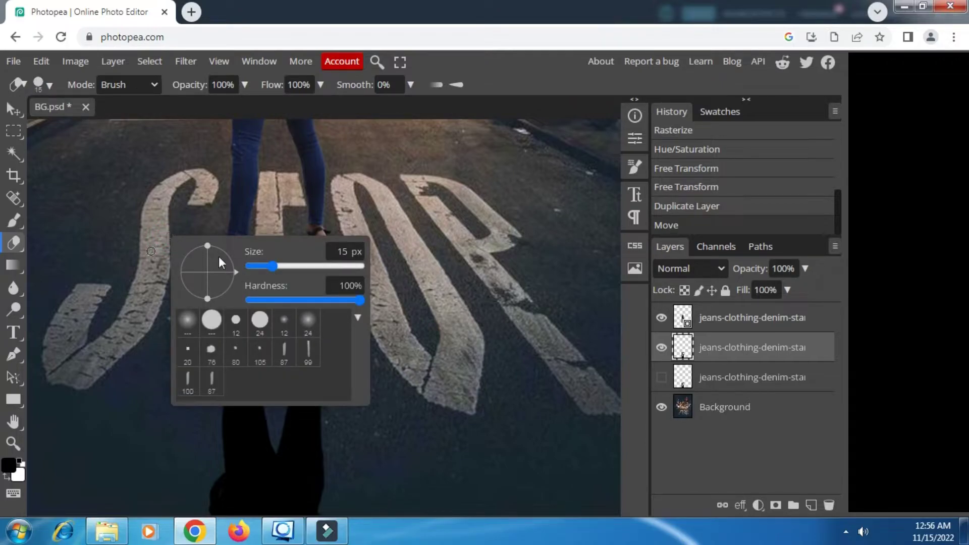
left_click(298, 265)
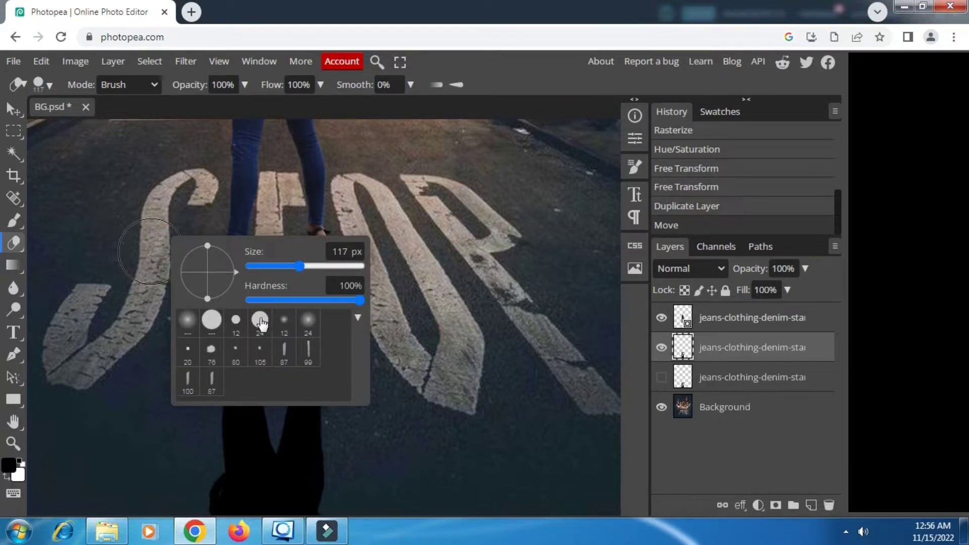
left_click(212, 320)
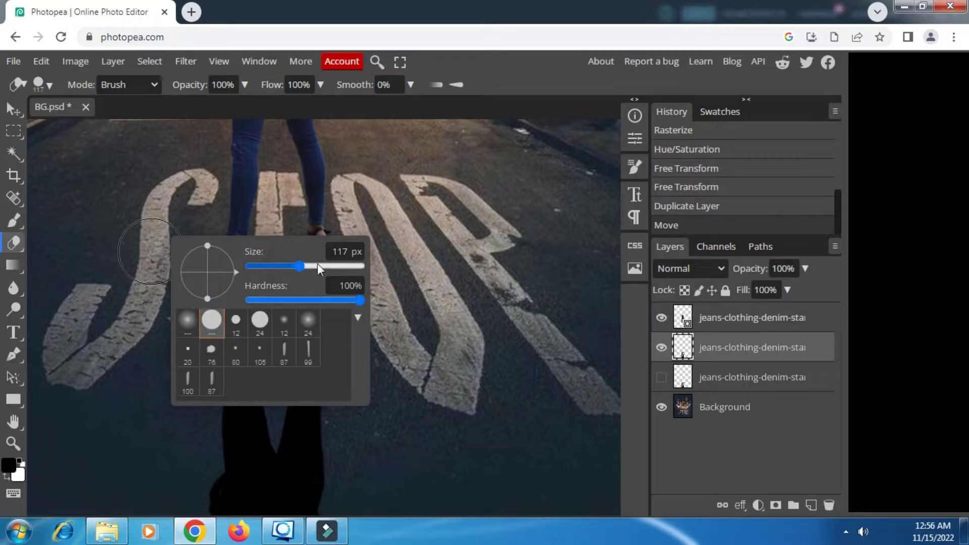
left_click(314, 267)
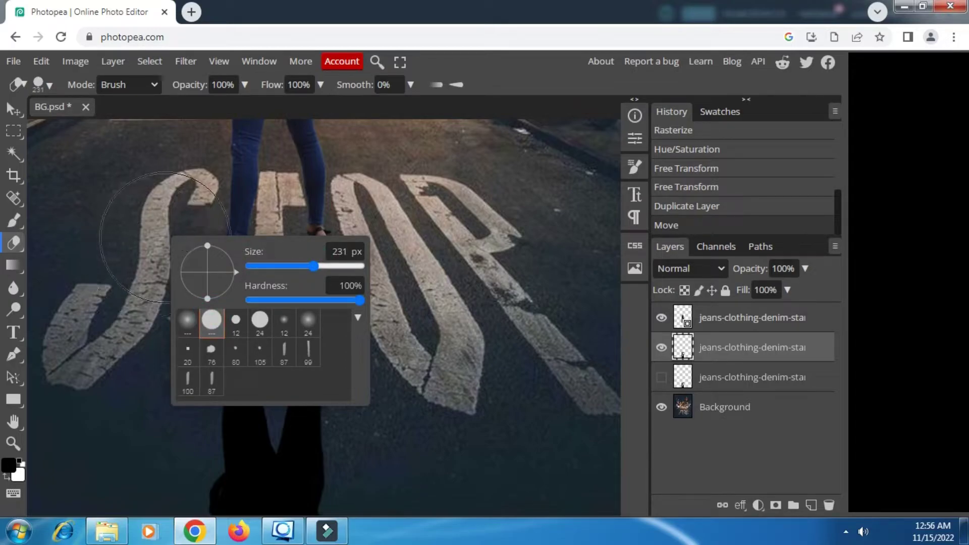
left_click(297, 265)
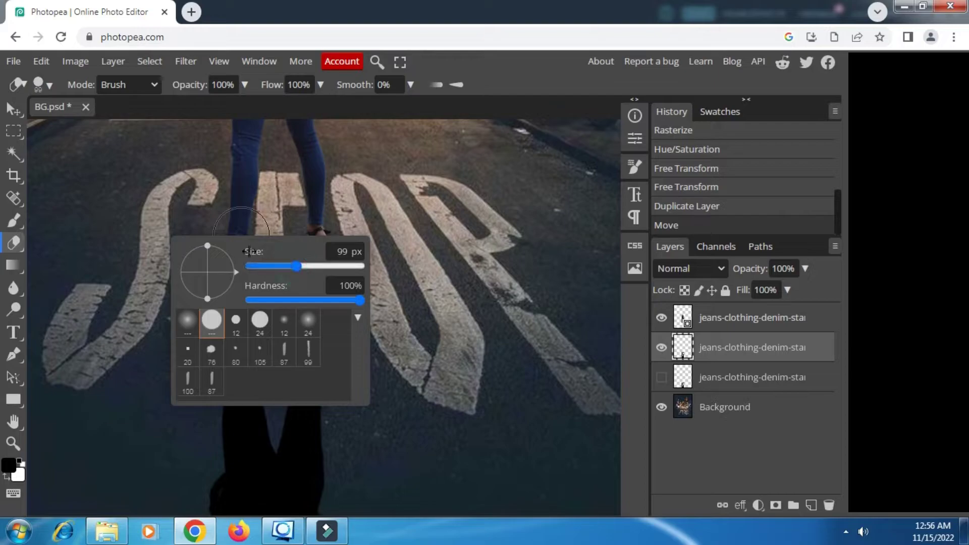
left_click(469, 62)
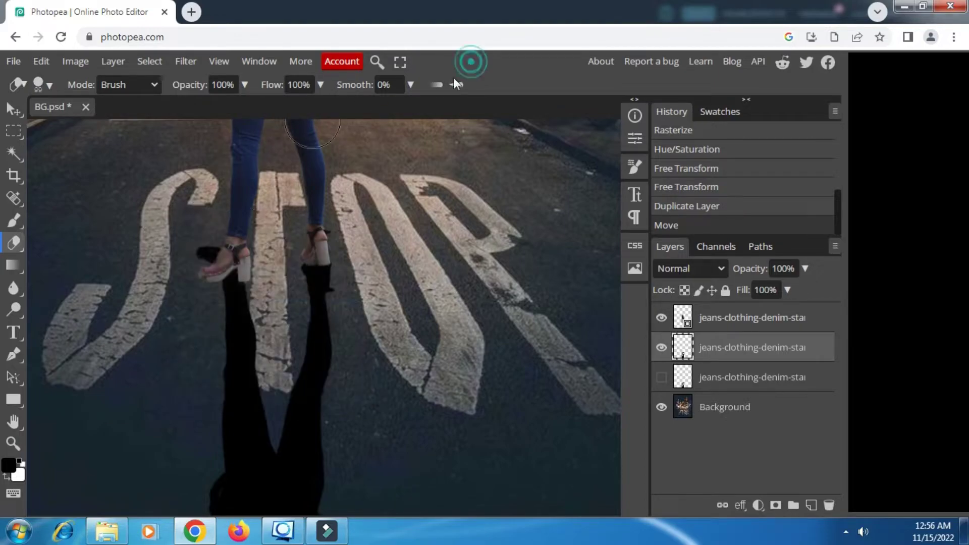
Step: Erase the left leg from the upper shadow copy down to the canvas edge, and show the lower shadow copy again
mouse_move(242, 229)
left_mouse_down()
mouse_move(207, 255)
mouse_move(235, 311)
mouse_move(221, 395)
left_mouse_up()
scroll(224, 376, "down", 3)
mouse_move(234, 323)
left_mouse_down()
mouse_move(205, 364)
mouse_move(180, 368)
left_mouse_up()
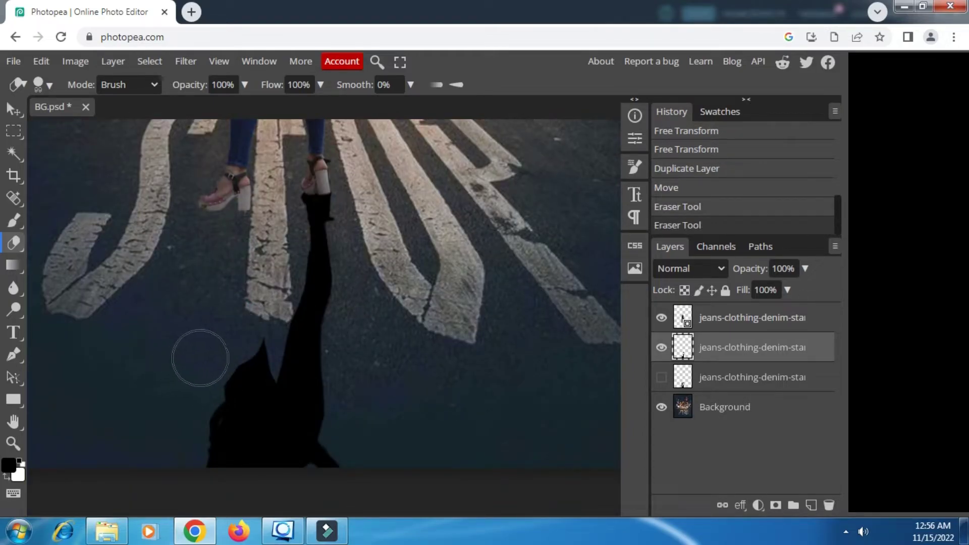
mouse_move(249, 346)
left_mouse_down()
mouse_move(228, 370)
mouse_move(245, 376)
mouse_move(204, 406)
mouse_move(172, 467)
left_mouse_up()
left_click(662, 377)
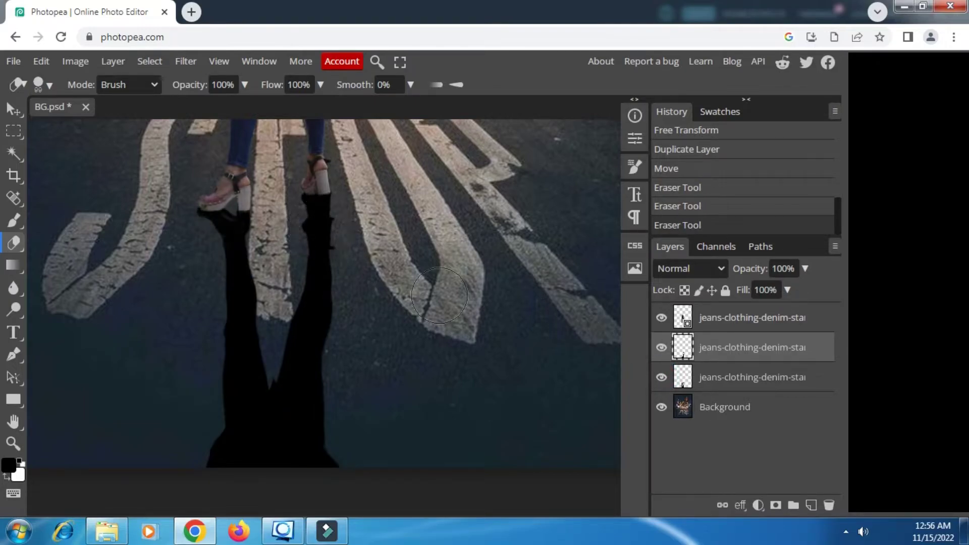
Step: On the lower shadow copy, erase the right leg with the upper copy hidden, and show the upper copy again
left_click(714, 371)
left_click(661, 348)
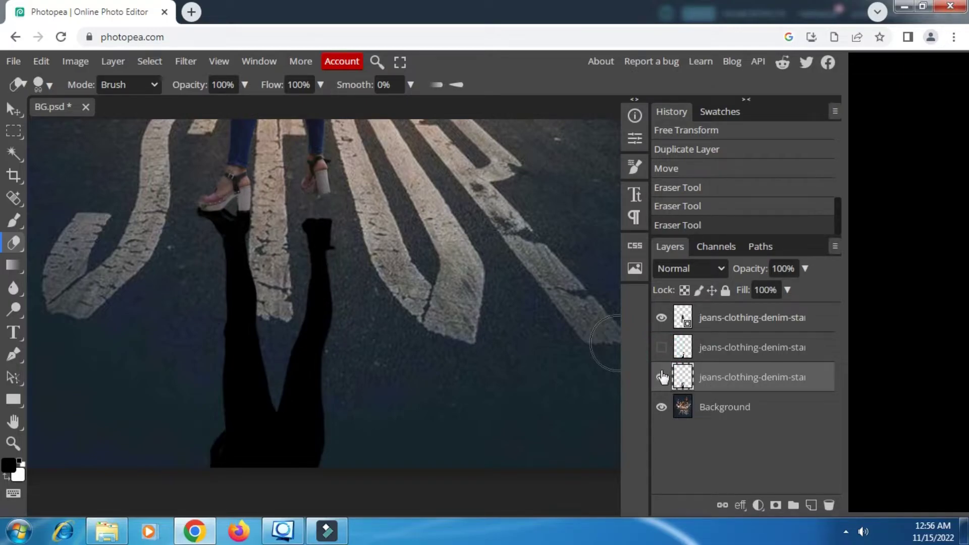
left_click(661, 348)
left_click(661, 348)
mouse_move(339, 244)
left_mouse_down()
mouse_move(321, 226)
mouse_move(325, 420)
mouse_move(306, 367)
mouse_move(348, 452)
left_mouse_up()
left_click(662, 347)
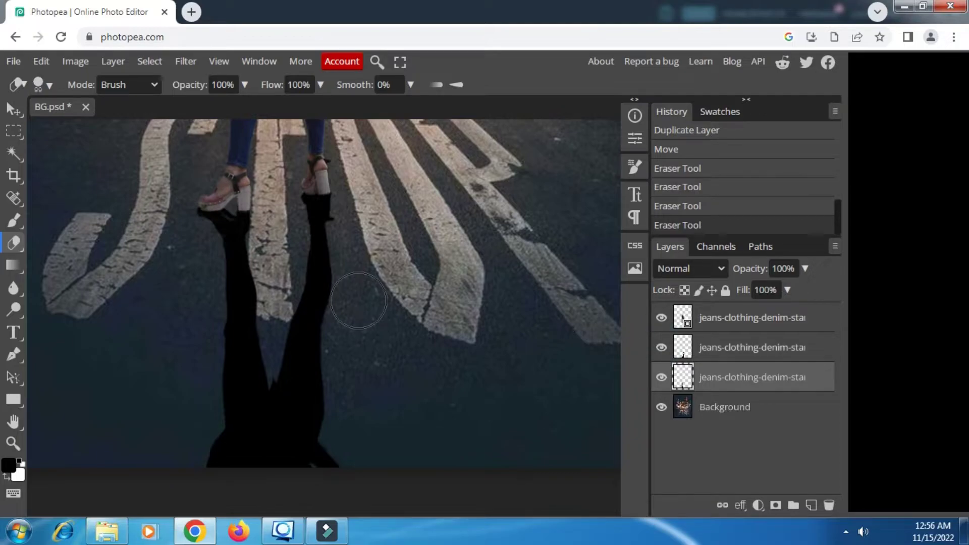
Step: Compare the two shadow copies by toggling each one's visibility, and check how their legs combine
left_click(661, 349)
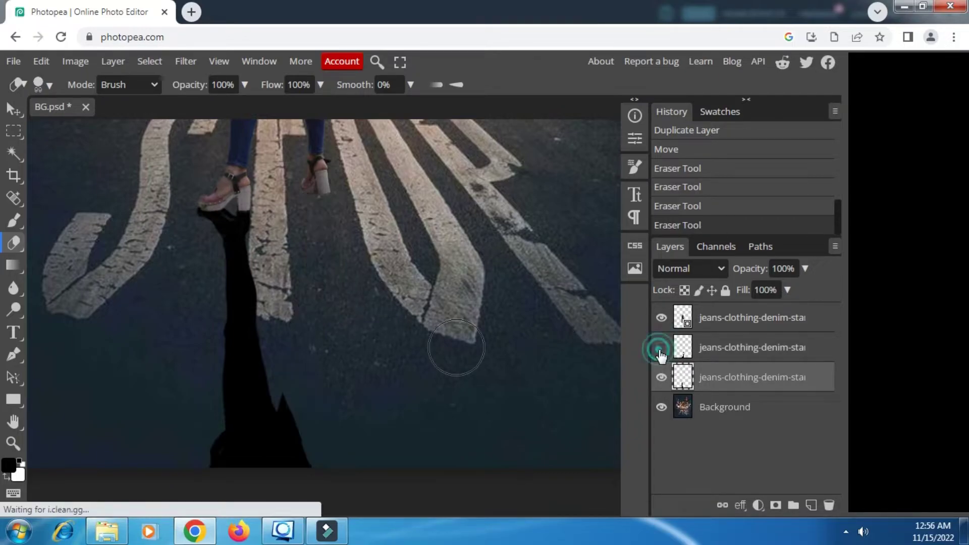
left_click(660, 348)
left_click(657, 376)
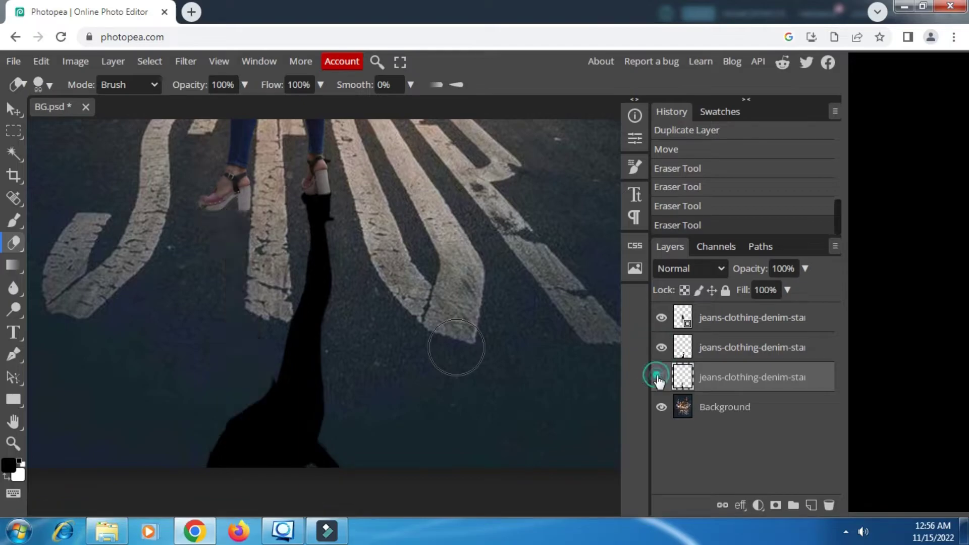
left_click(658, 376)
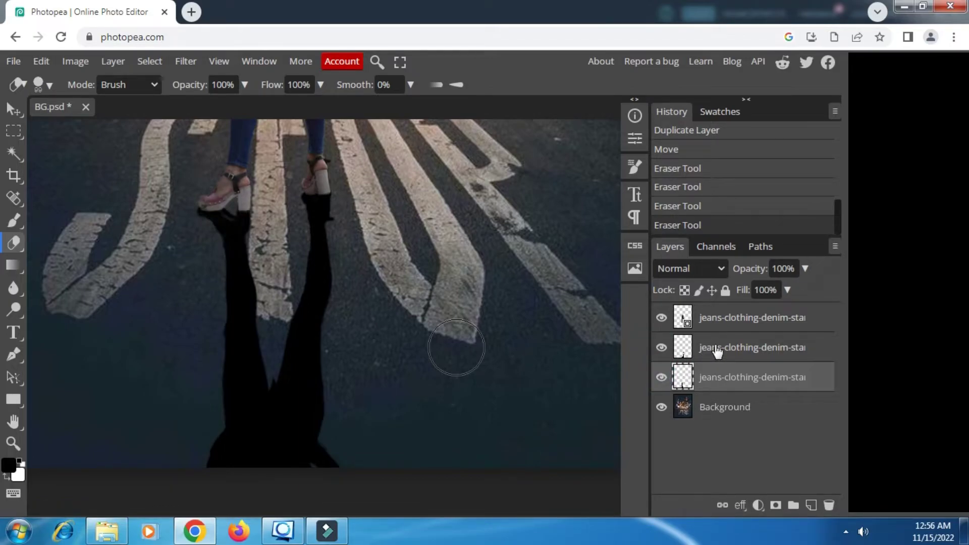
left_click(660, 349)
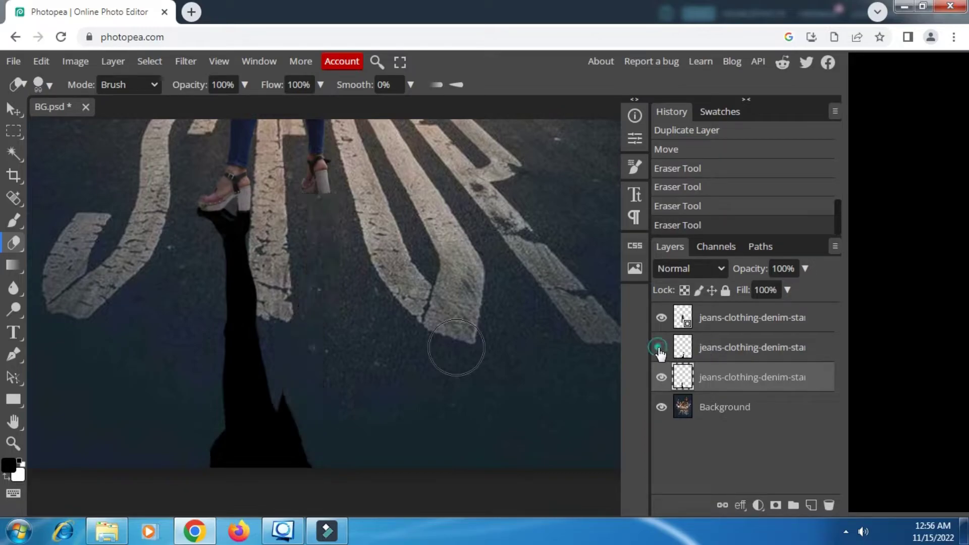
left_click(660, 349)
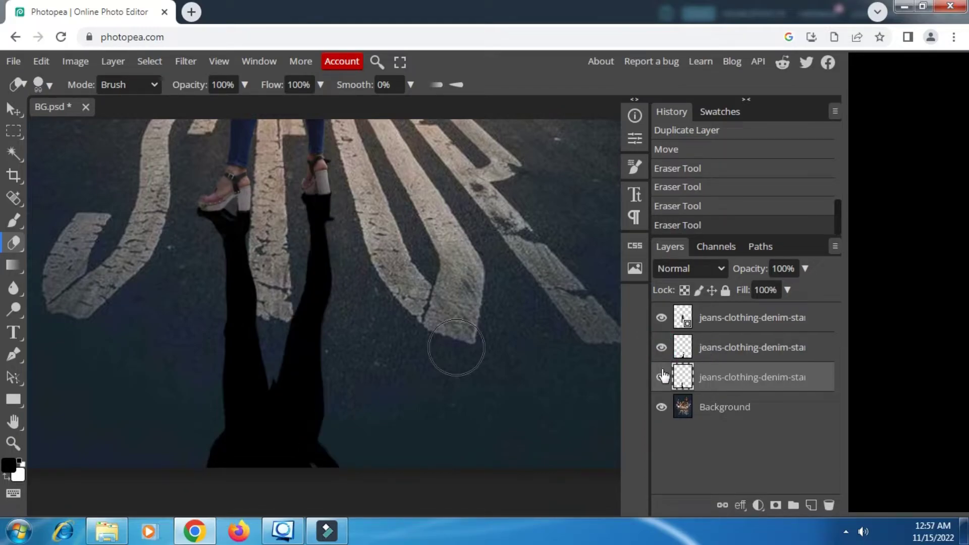
left_click(662, 377)
left_click(661, 377)
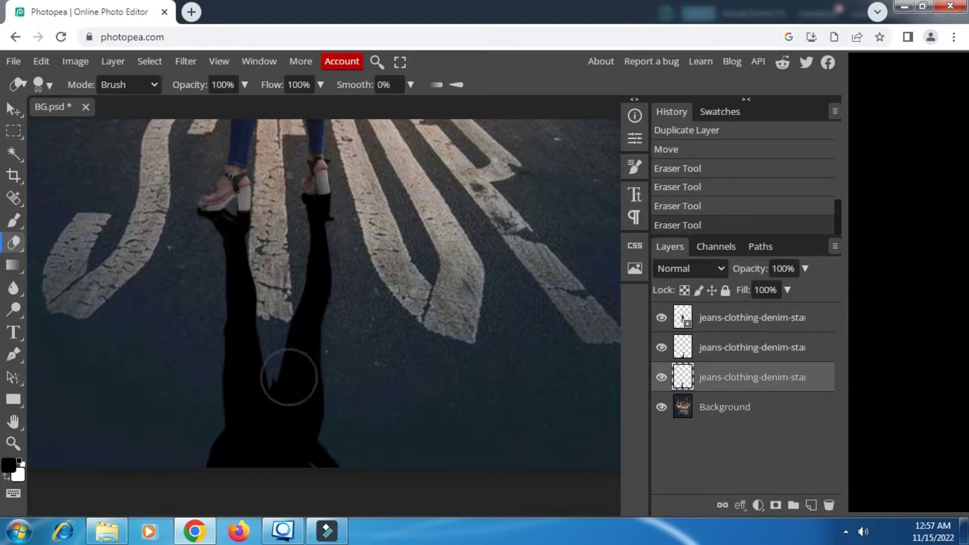
left_click(661, 348)
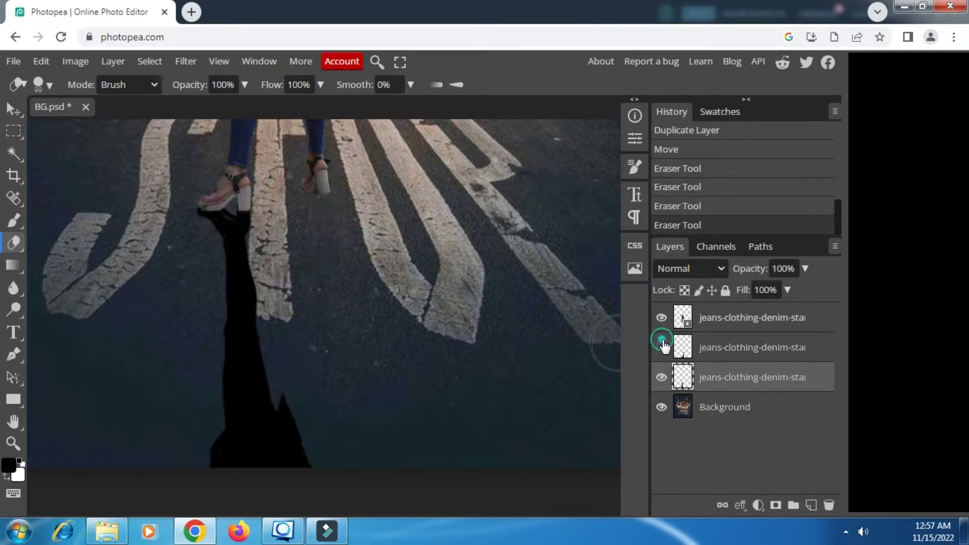
left_click(662, 347)
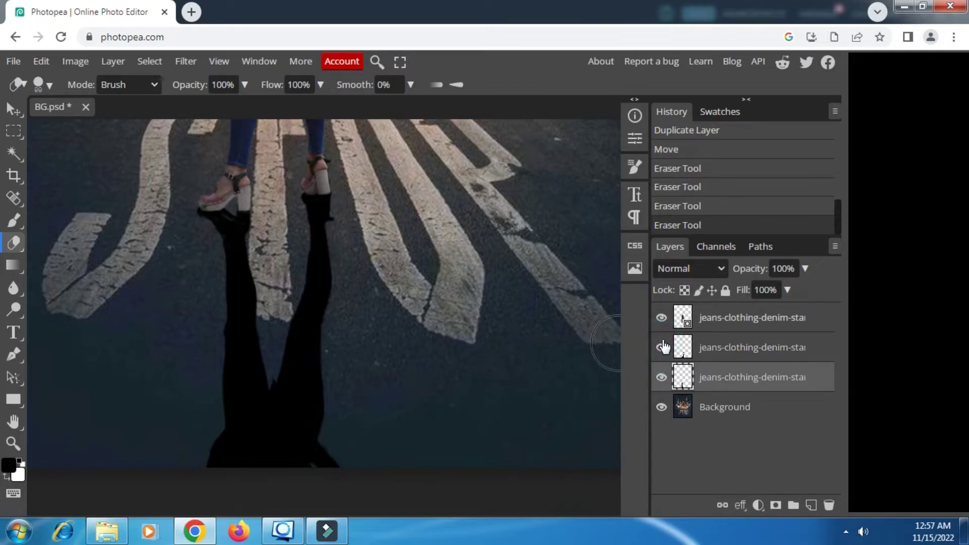
Step: Erase the leftover black around the left thigh and crotch on the upper shadow copy
left_click(704, 346)
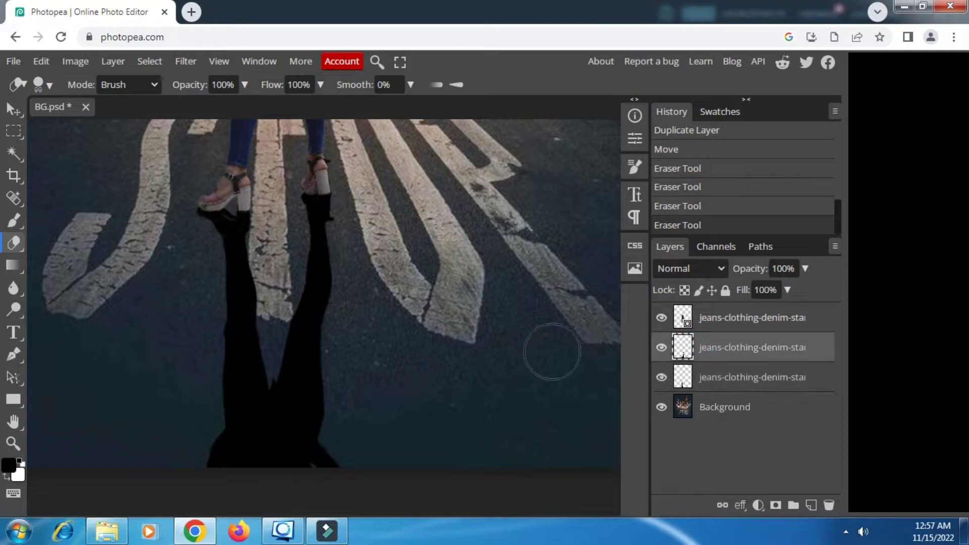
left_click(257, 382)
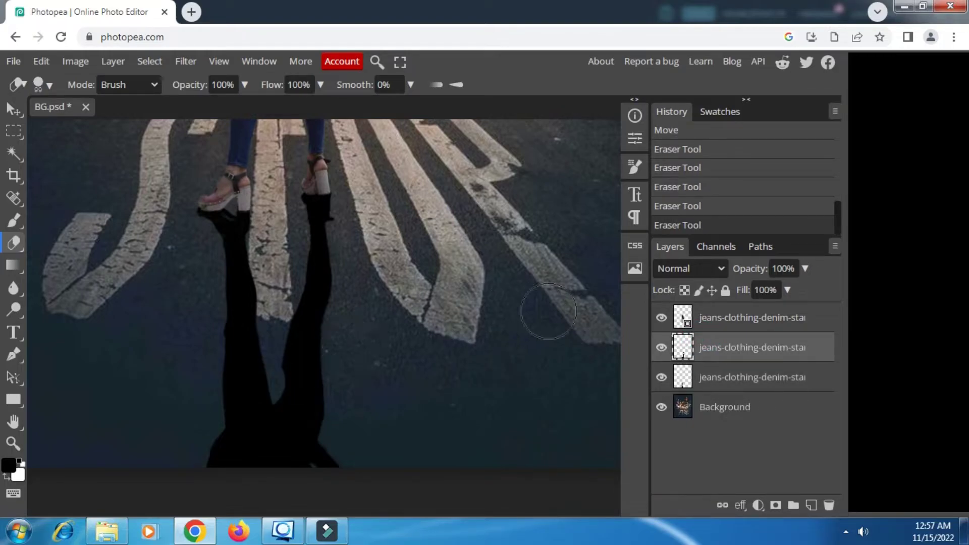
left_click(676, 206)
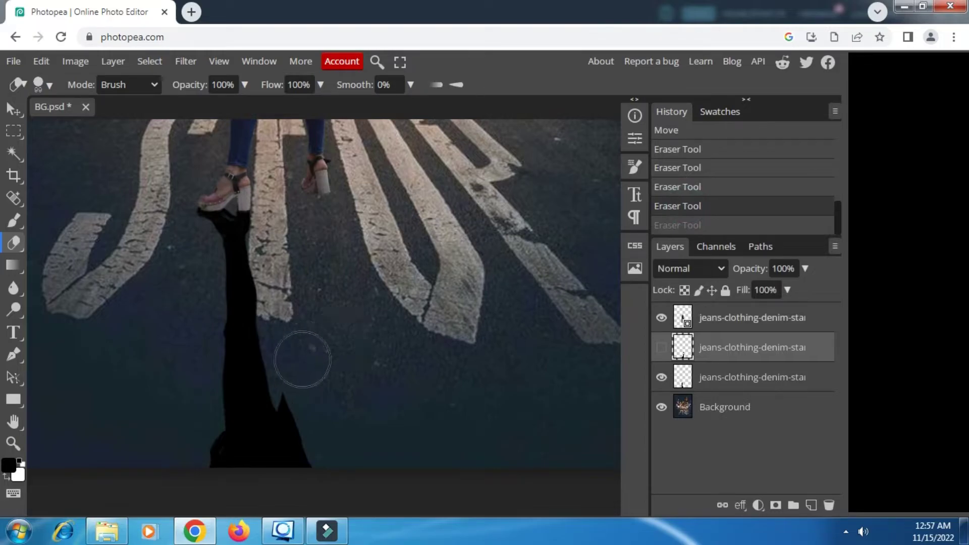
left_click(662, 348)
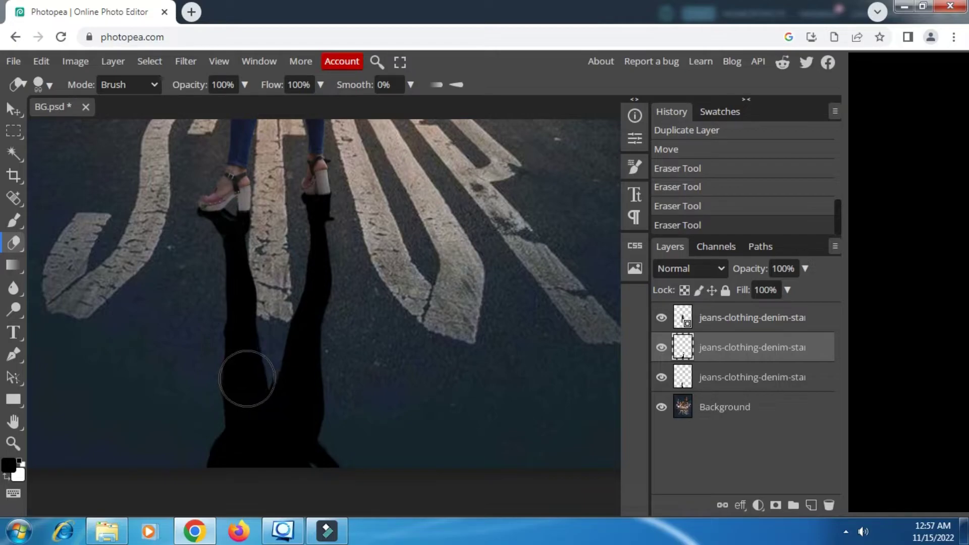
left_click_drag(244, 378, 223, 385)
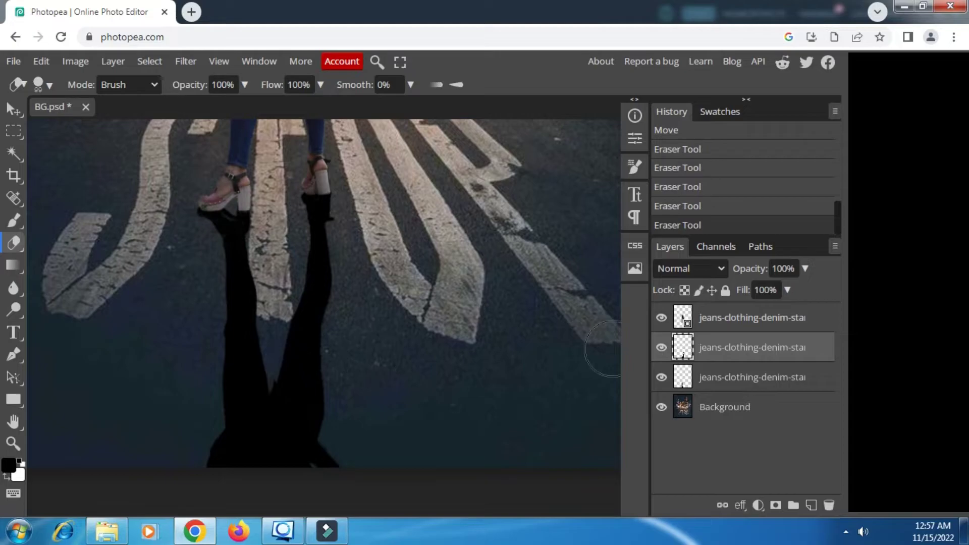
Step: Merge the upper shadow copy down into the lower one and toggle the merged shadow's visibility to check it
right_click(695, 347)
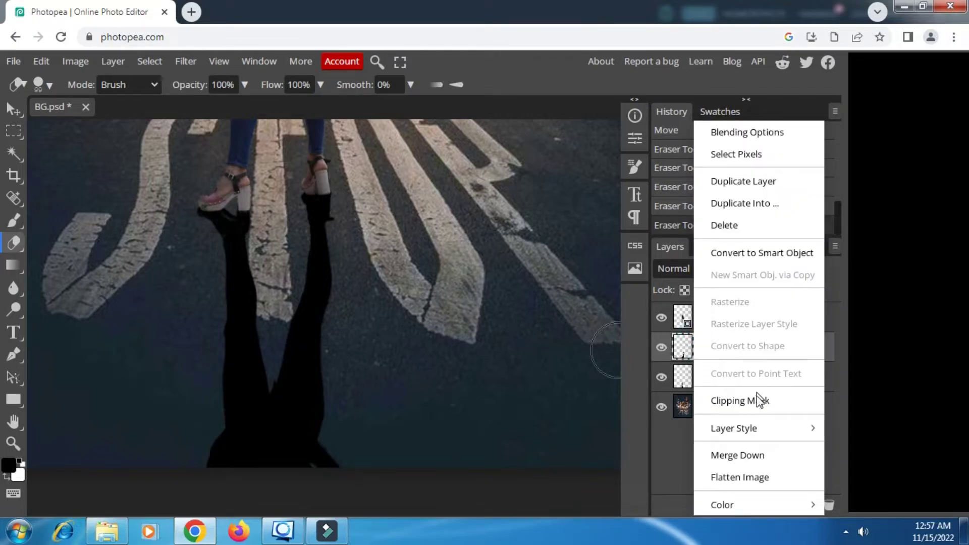
left_click(757, 456)
left_click(661, 347)
left_click(661, 348)
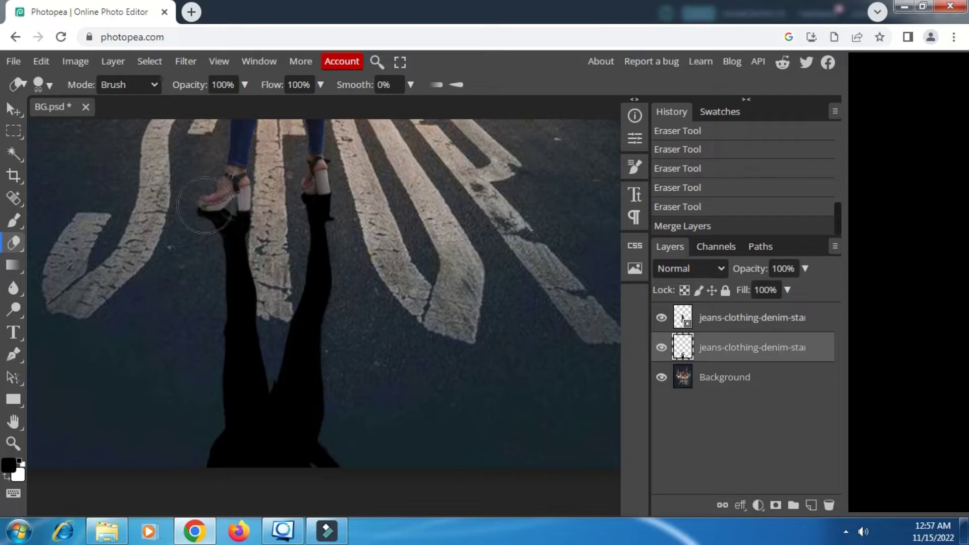
Step: Apply a Gaussian Blur with a radius of 2.4 px to the merged shadow layer
left_click(179, 62)
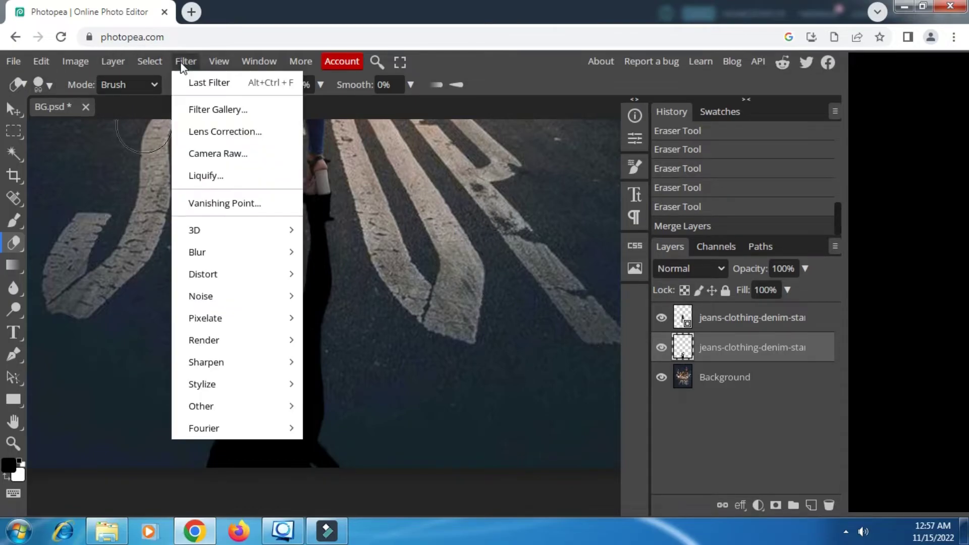
mouse_move(219, 252)
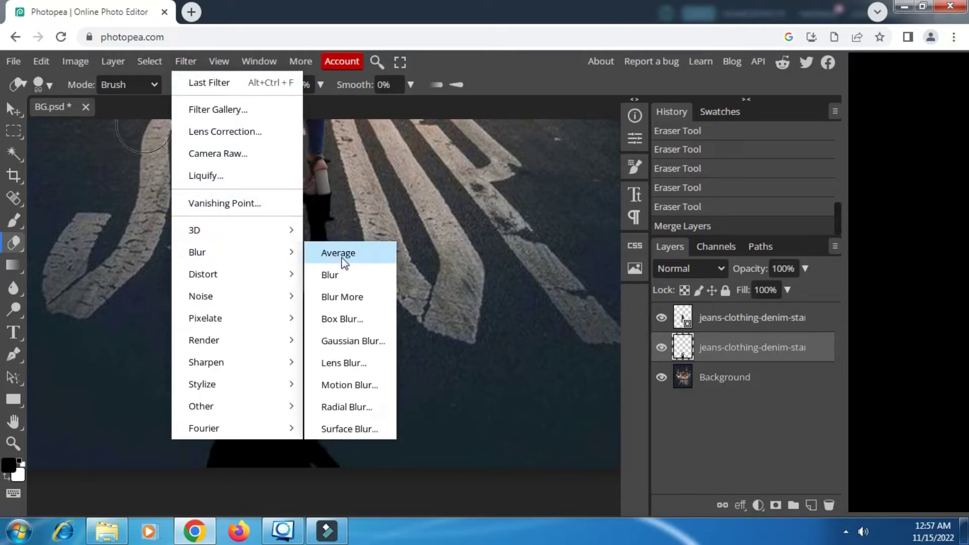
left_click(363, 344)
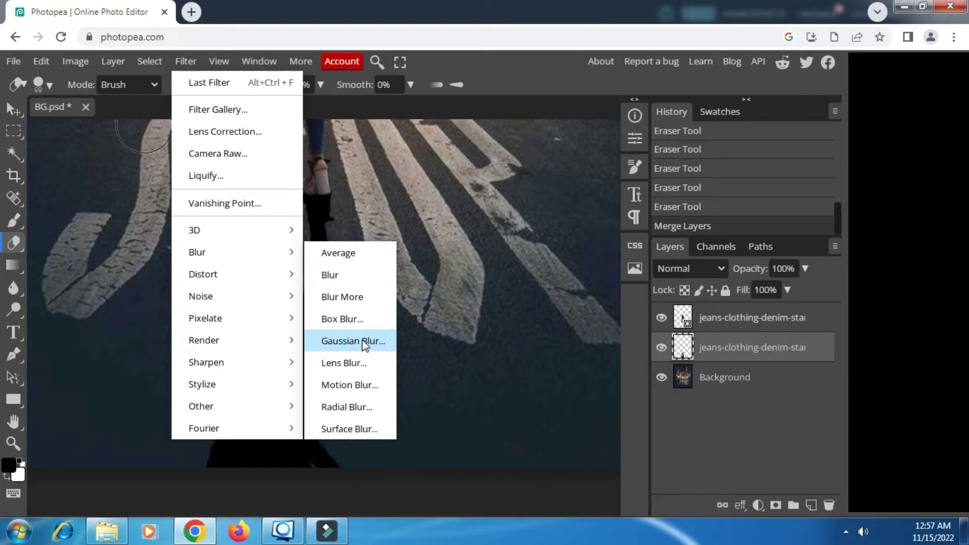
left_click_drag(276, 176, 543, 167)
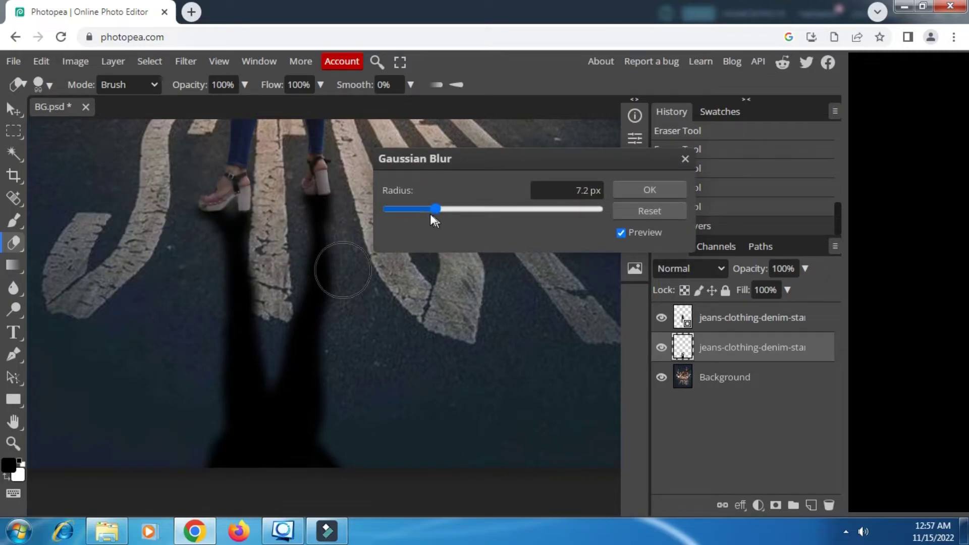
left_click(413, 209)
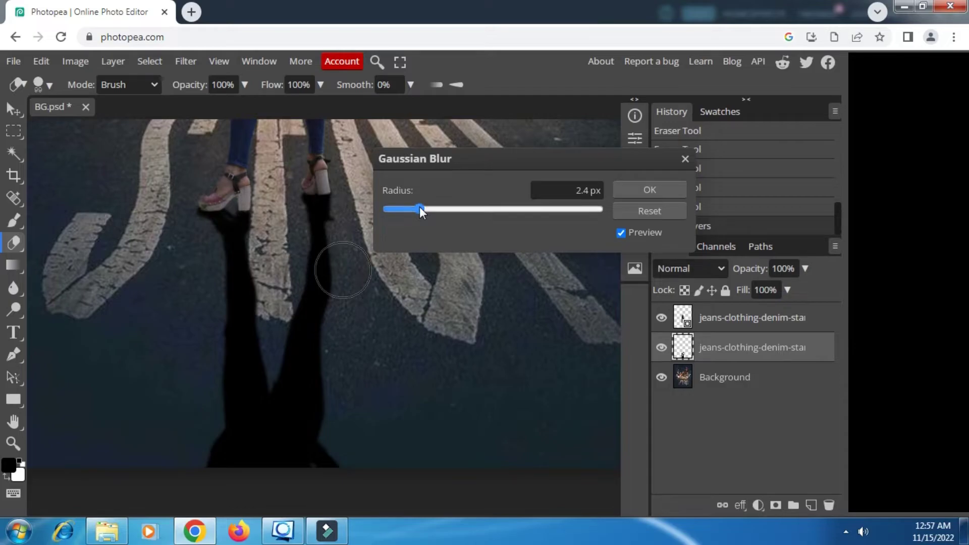
left_click(631, 187)
Step: Add a raster mask to the blurred shadow layer and invert the mask to hide the whole shadow
scroll(209, 199, "down", 5)
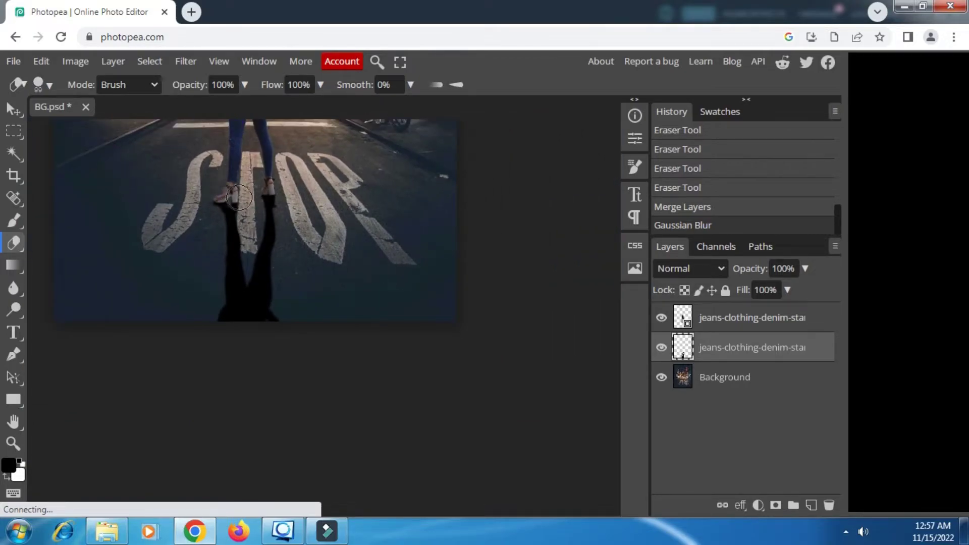
scroll(236, 198, "up", 6)
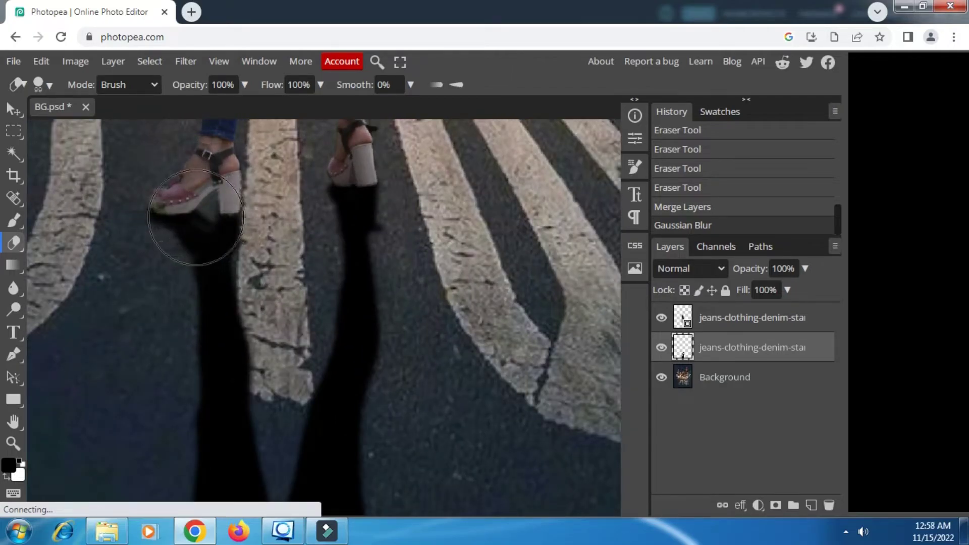
scroll(195, 215, "down", 2)
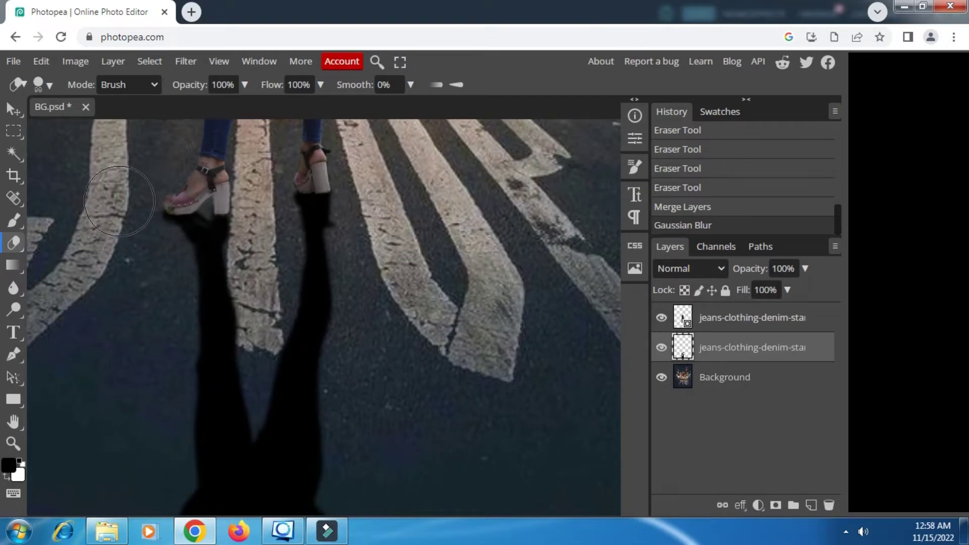
scroll(217, 207, "down", 5)
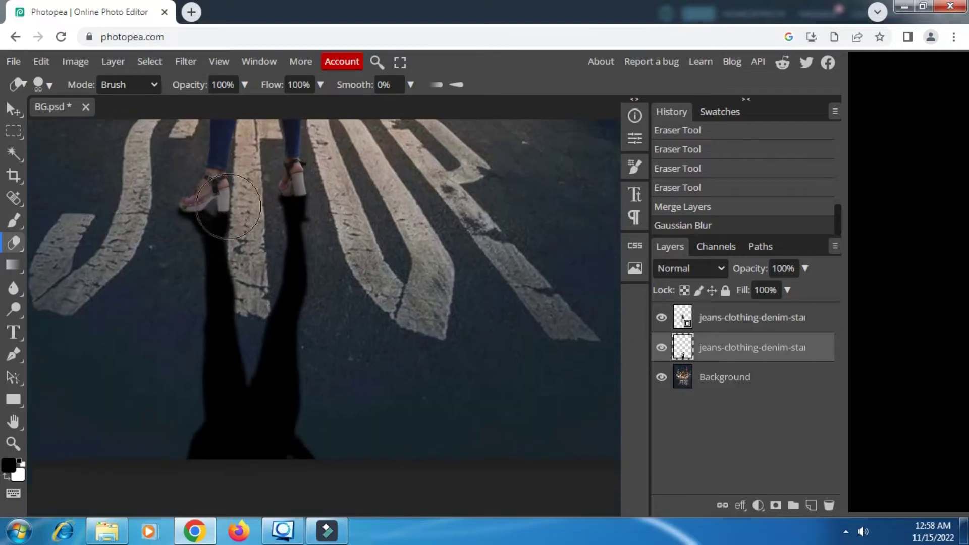
scroll(230, 211, "down", 1)
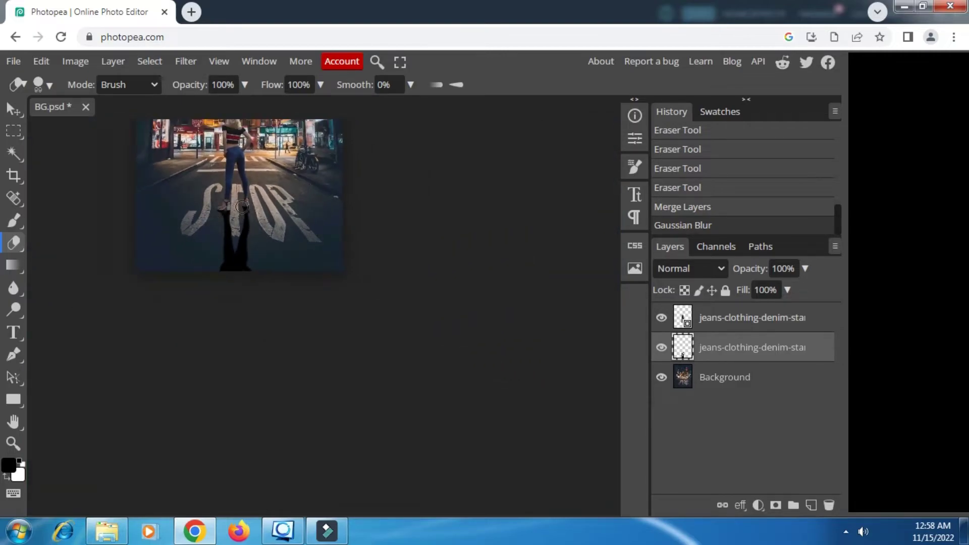
left_click(778, 504)
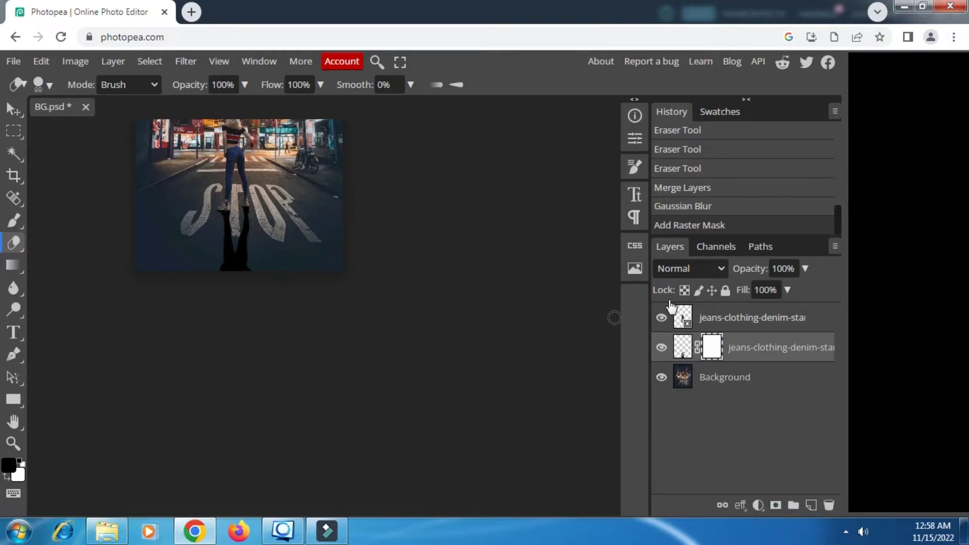
left_click(634, 138)
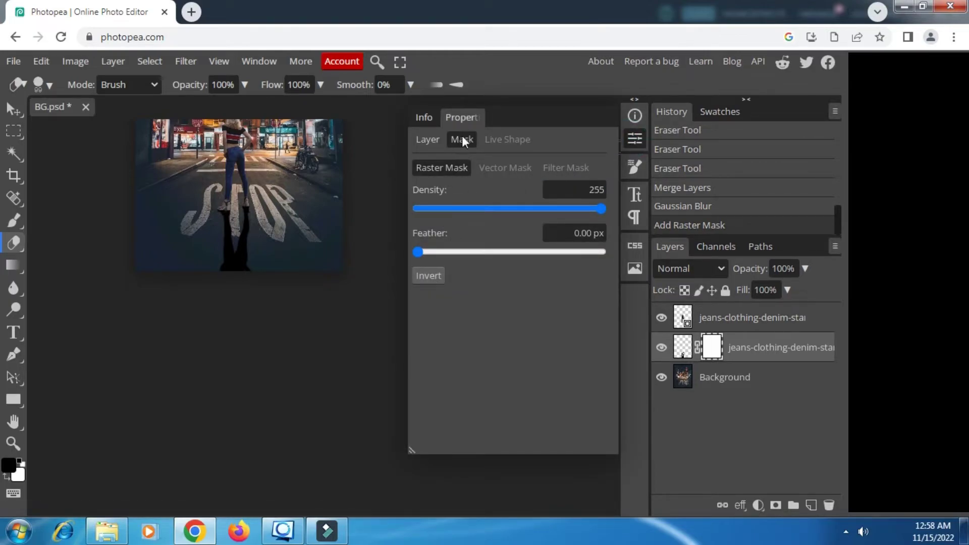
left_click(428, 277)
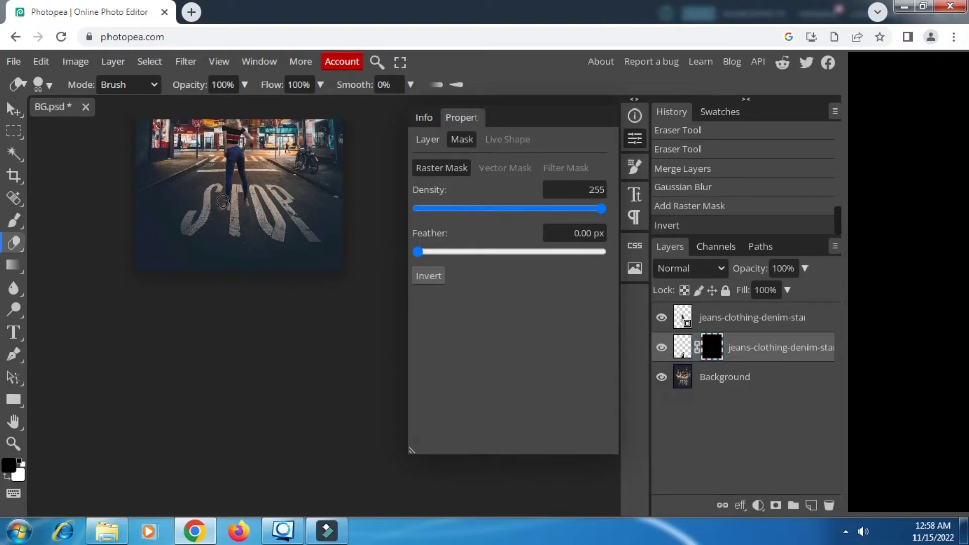
scroll(222, 202, "up", 3)
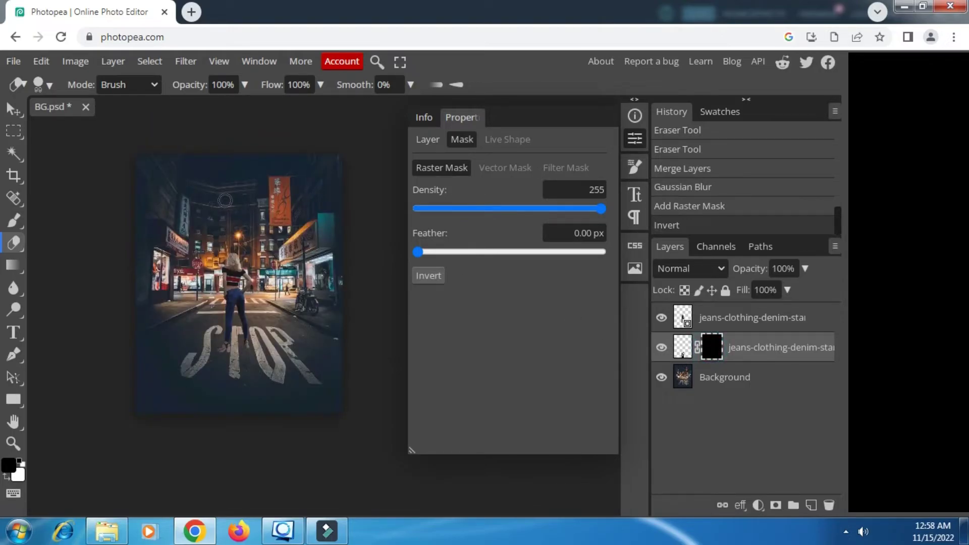
left_click(635, 137)
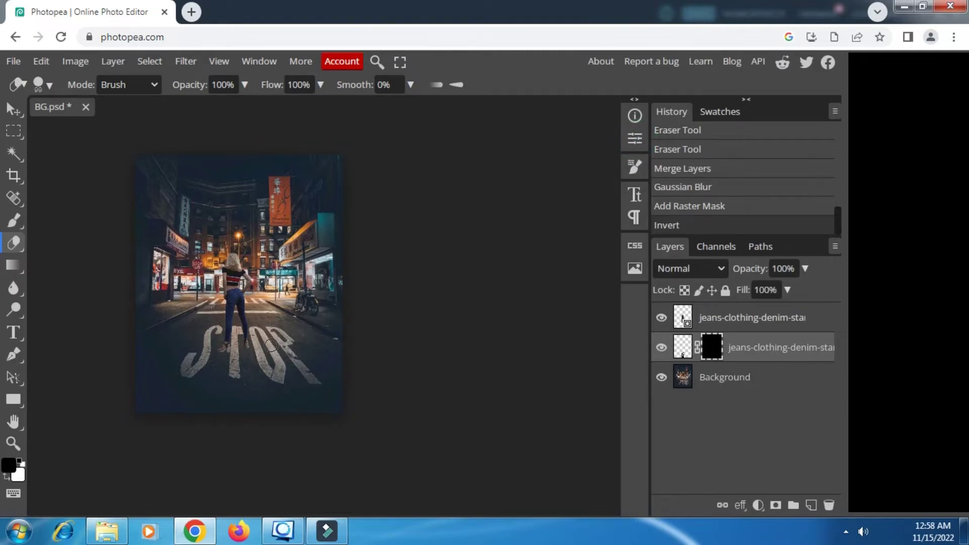
Step: Set up the Brush tool with white (ffffff) as the foreground color and 14% opacity
scroll(271, 345, "up", 2)
key("space")
left_click_drag(272, 326, 356, 301)
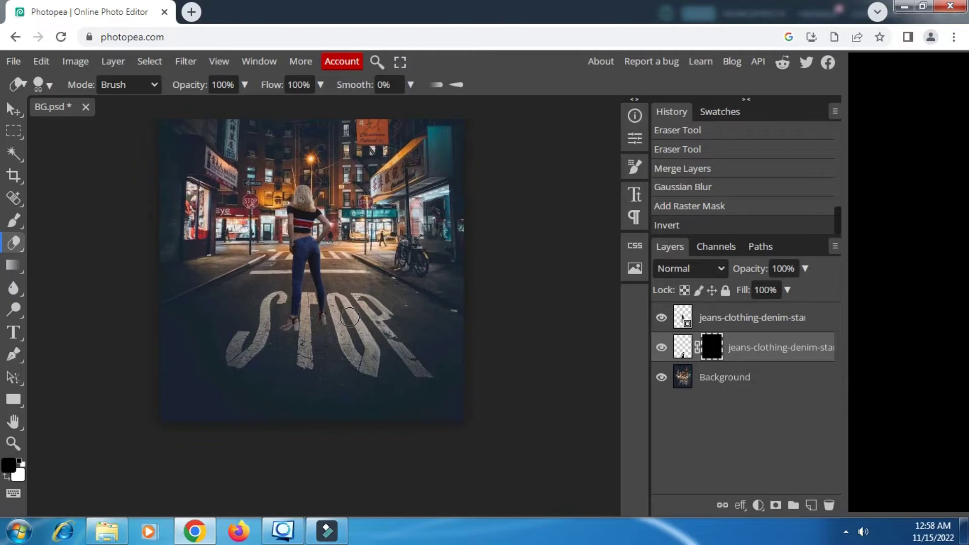
right_click(17, 222)
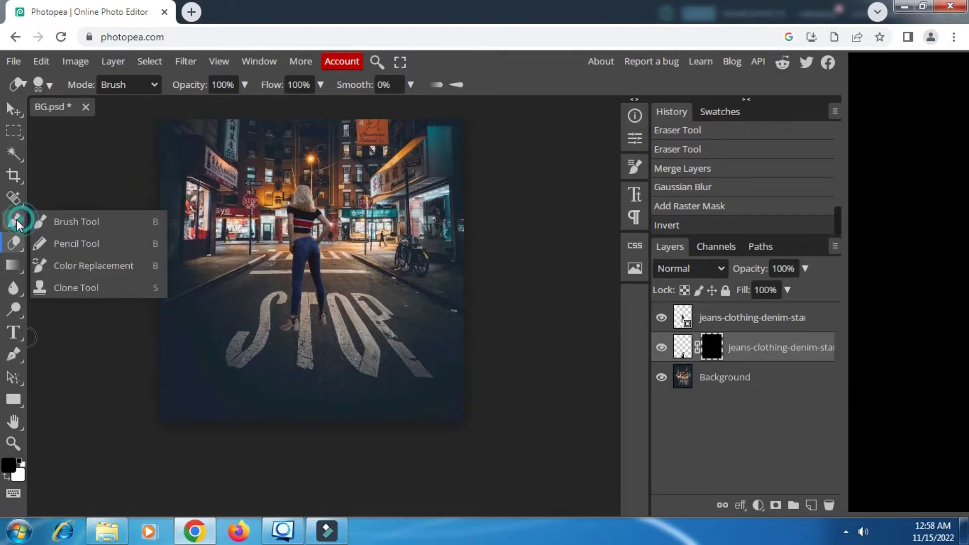
left_click(50, 221)
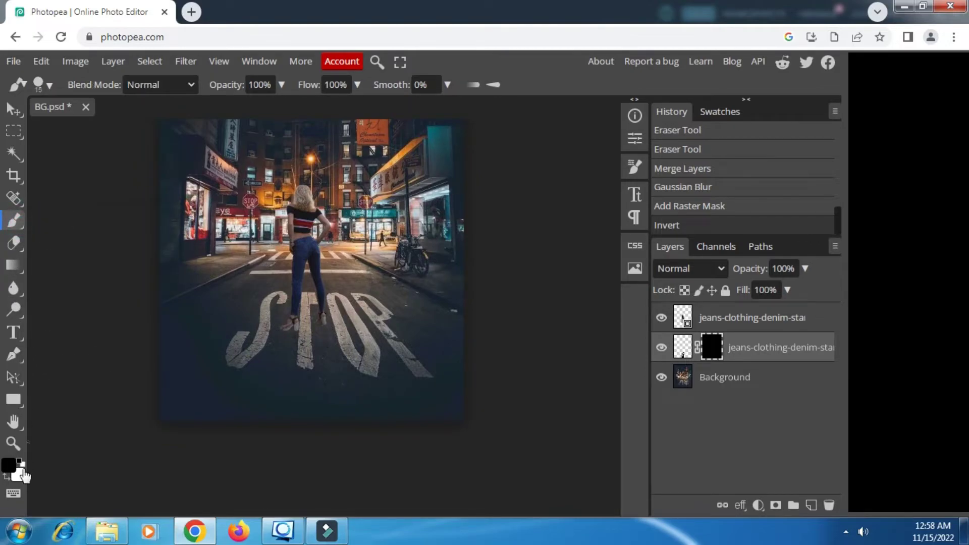
key("x")
left_click(9, 465)
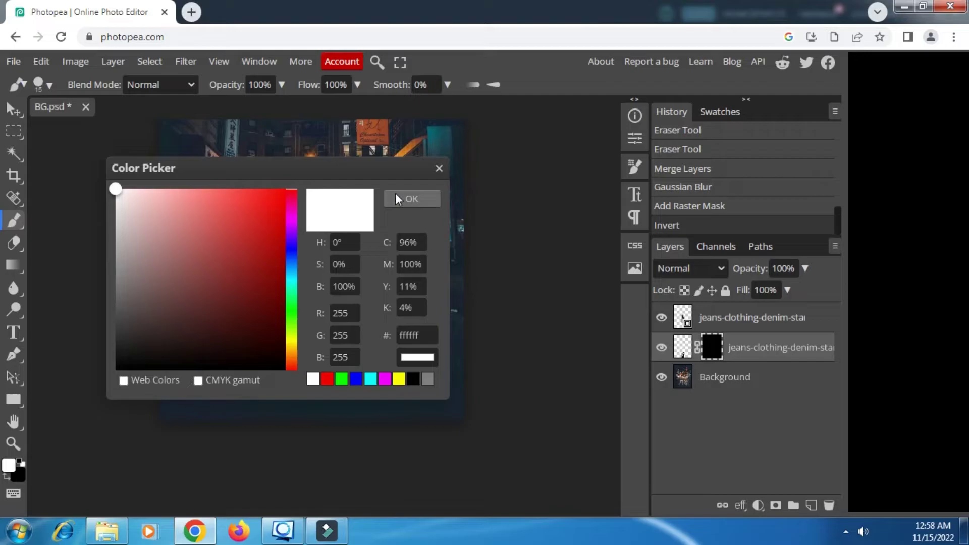
left_click(412, 199)
left_click(281, 84)
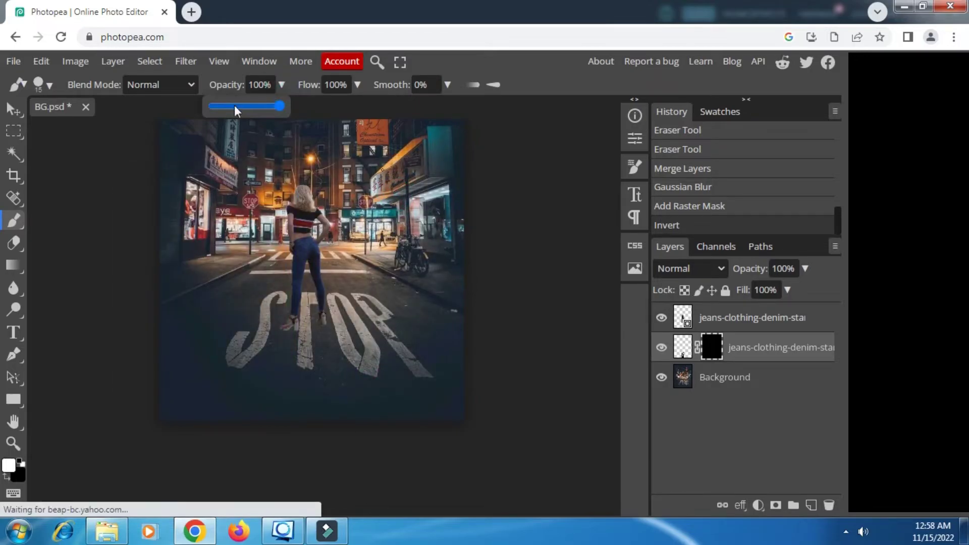
left_click_drag(220, 105, 222, 105)
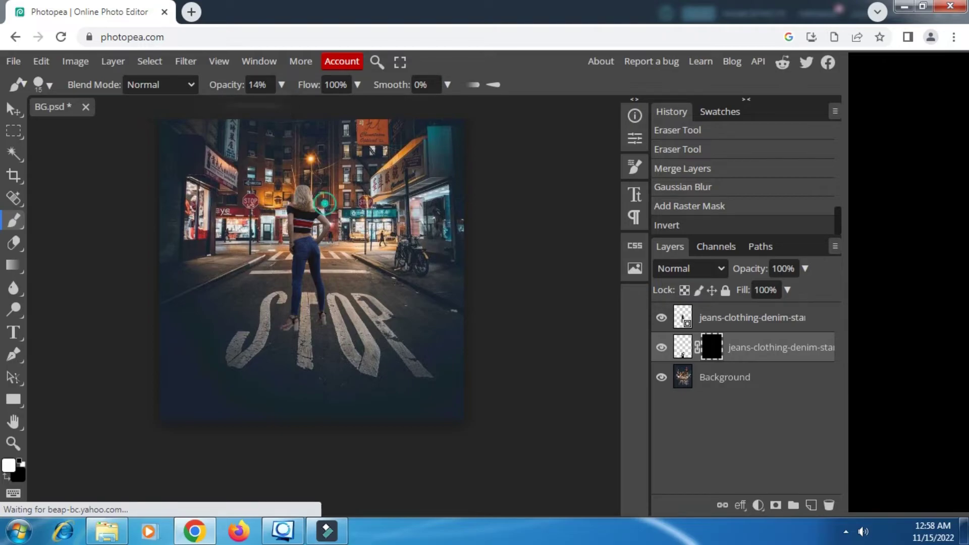
Step: Choose the soft round brush with 0% hardness and set its size to 719 px
right_click(326, 203)
left_click(465, 290)
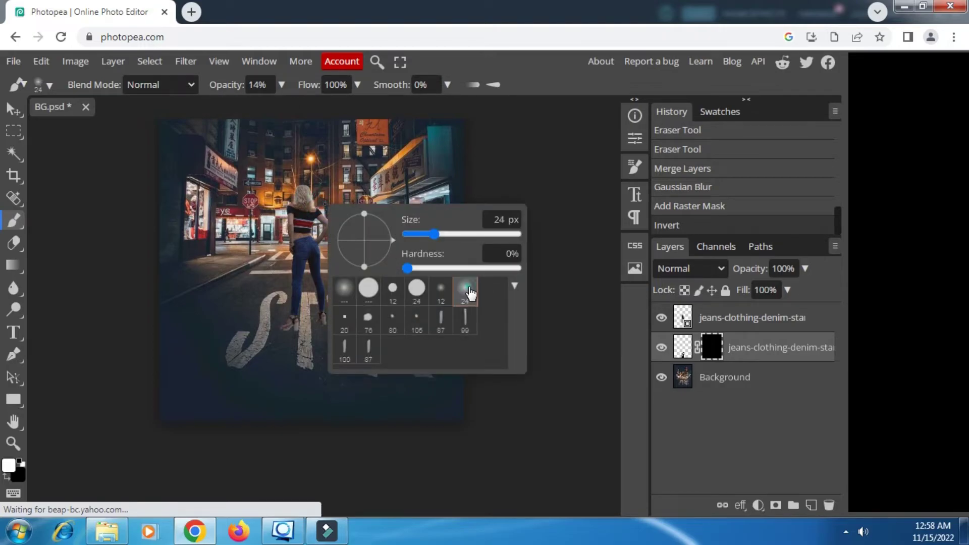
left_click(488, 234)
left_click(503, 234)
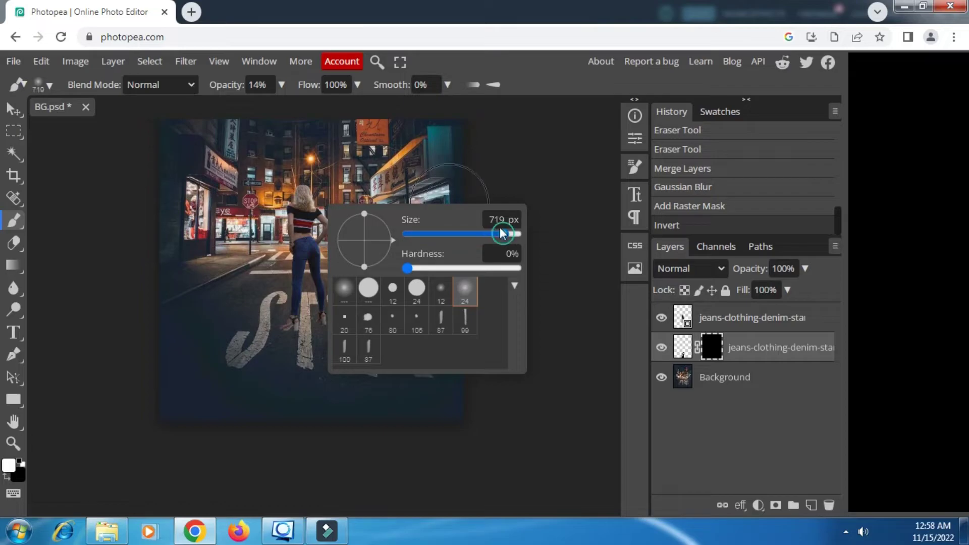
left_click(504, 60)
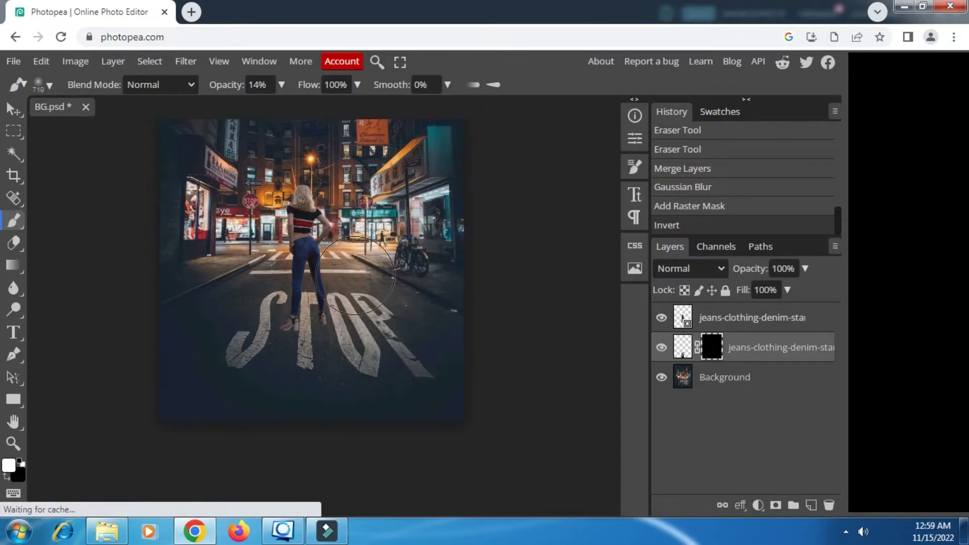
Step: Paint white on the shadow's mask from the woman's feet down the road to gradually reveal the shadow
left_click_drag(310, 285, 312, 296)
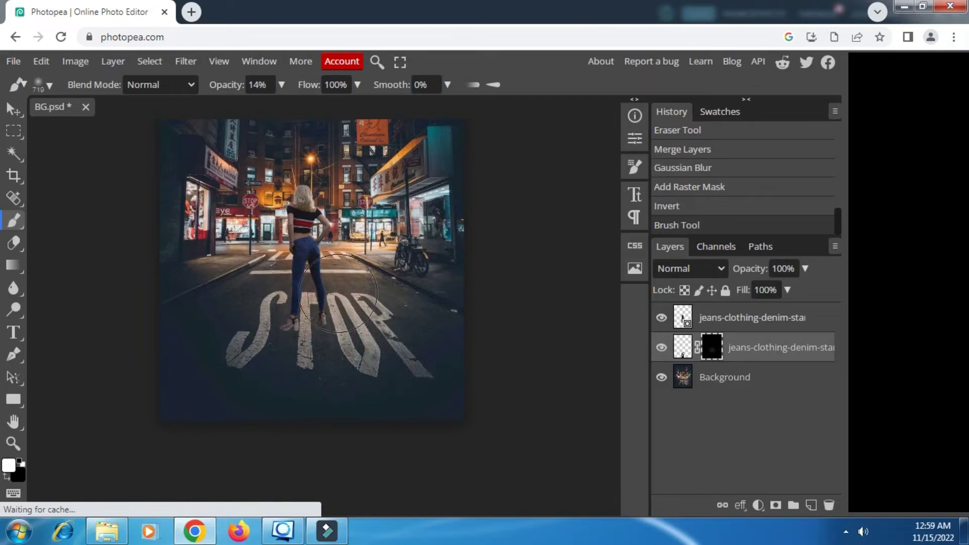
left_click(304, 304)
left_click(303, 323)
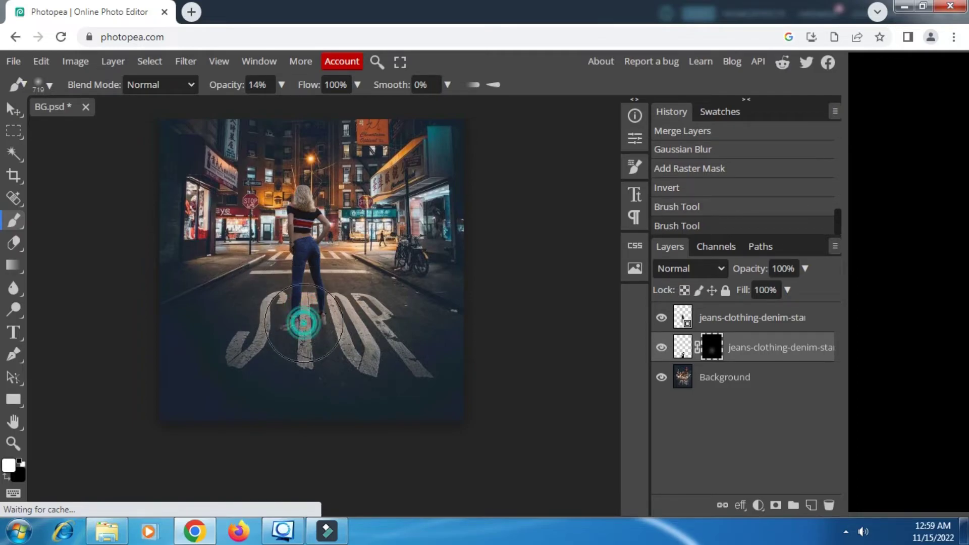
left_click(303, 353)
left_click(302, 359)
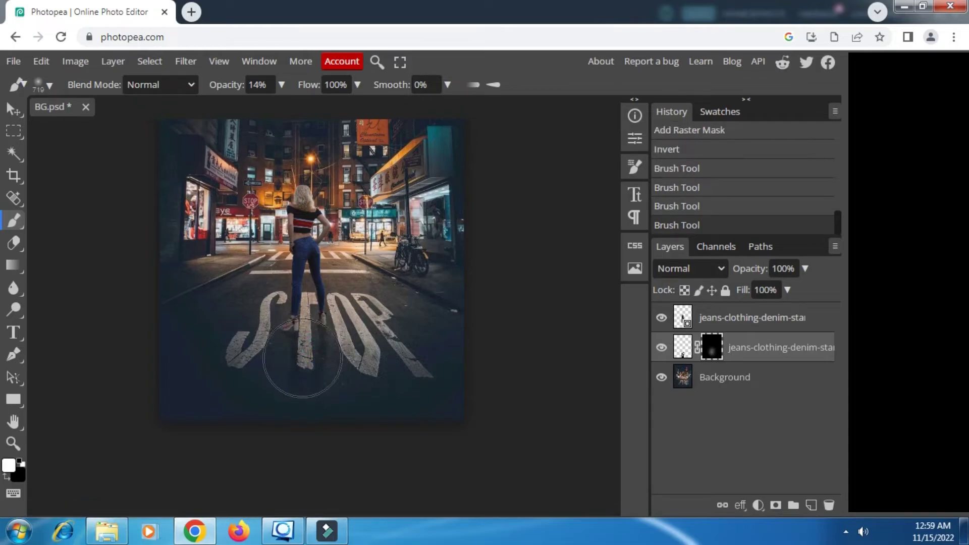
left_click(303, 372)
left_click(301, 405)
left_click(304, 325)
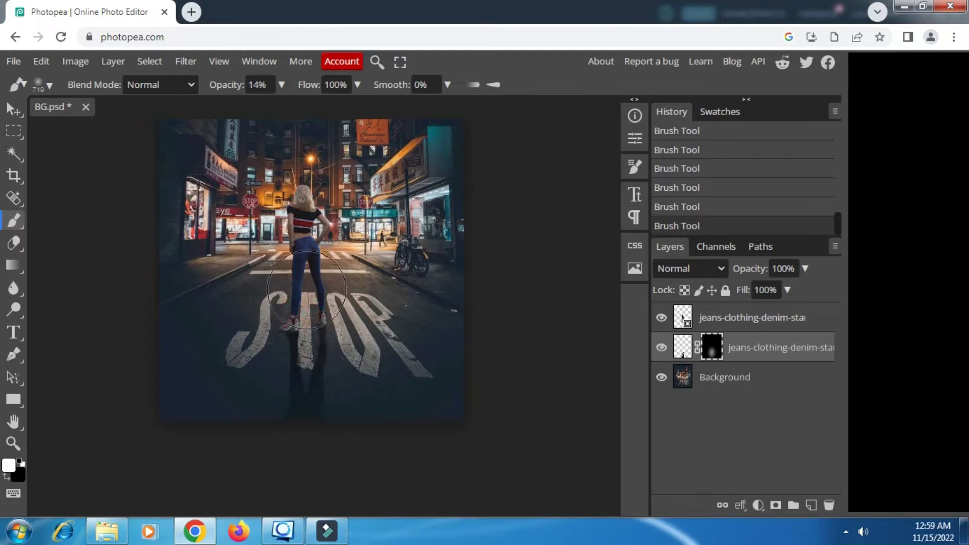
left_click(307, 313)
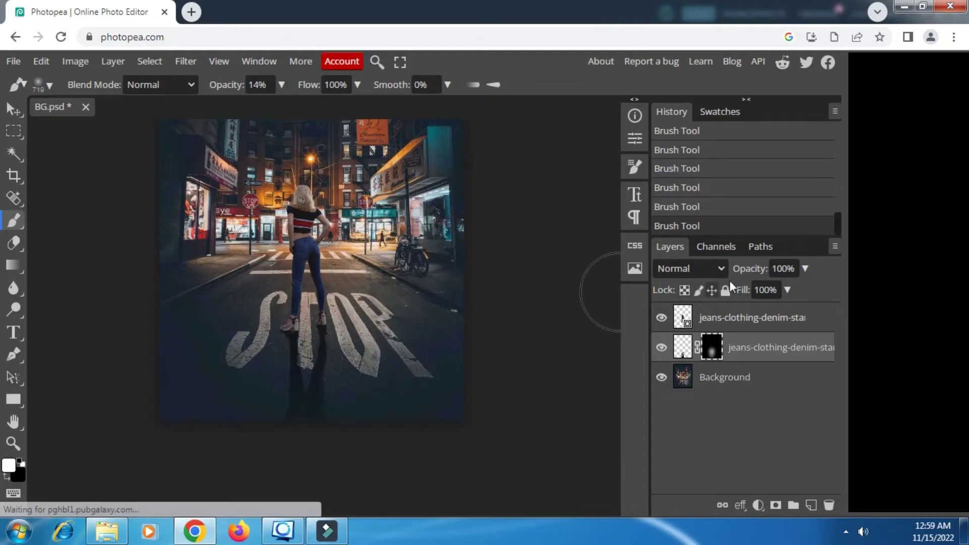
Step: Lower the shadow layer's opacity to 74%
left_click(806, 267)
left_click(774, 292)
left_click_drag(775, 292, 778, 291)
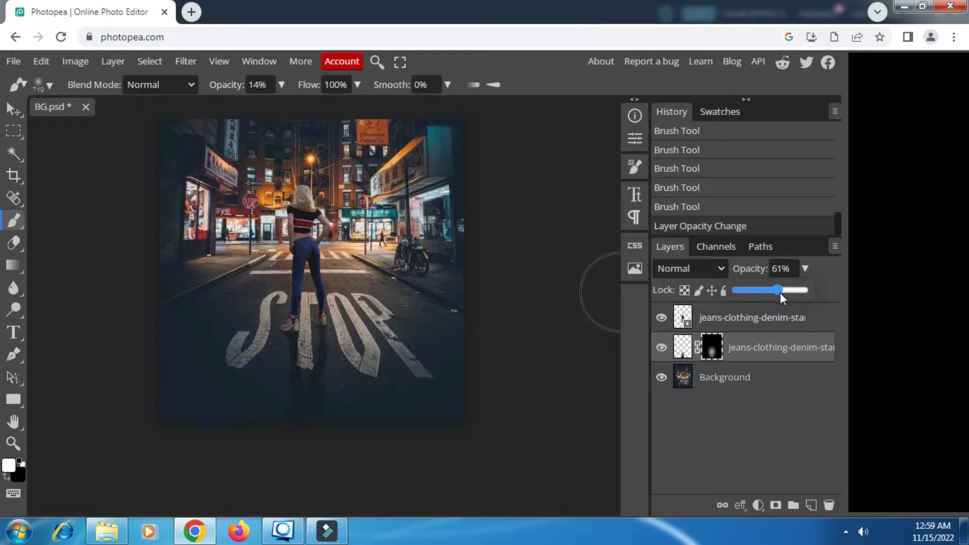
left_click_drag(787, 295, 788, 294)
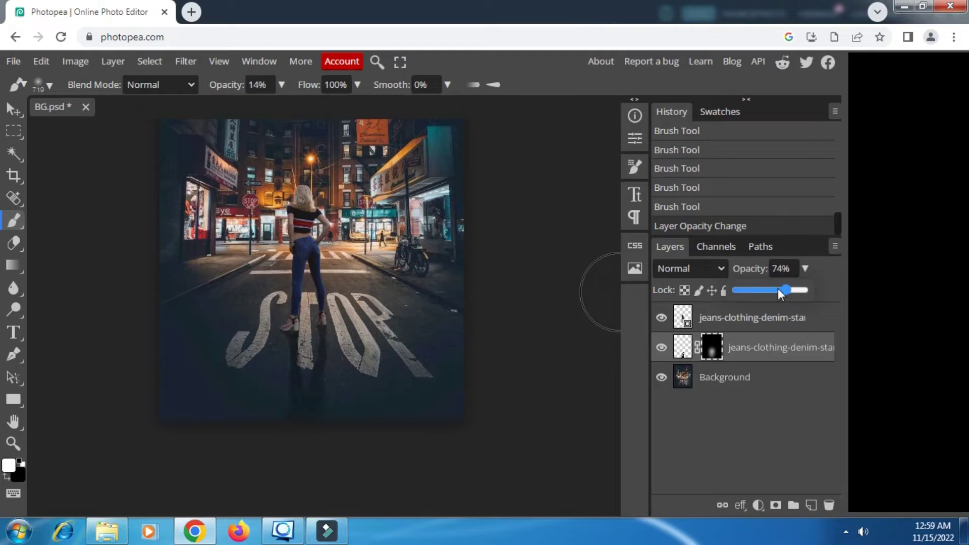
Step: Add a black (000000) Color Fill layer above the woman's cut-out layer and clip it to her
left_click(729, 320)
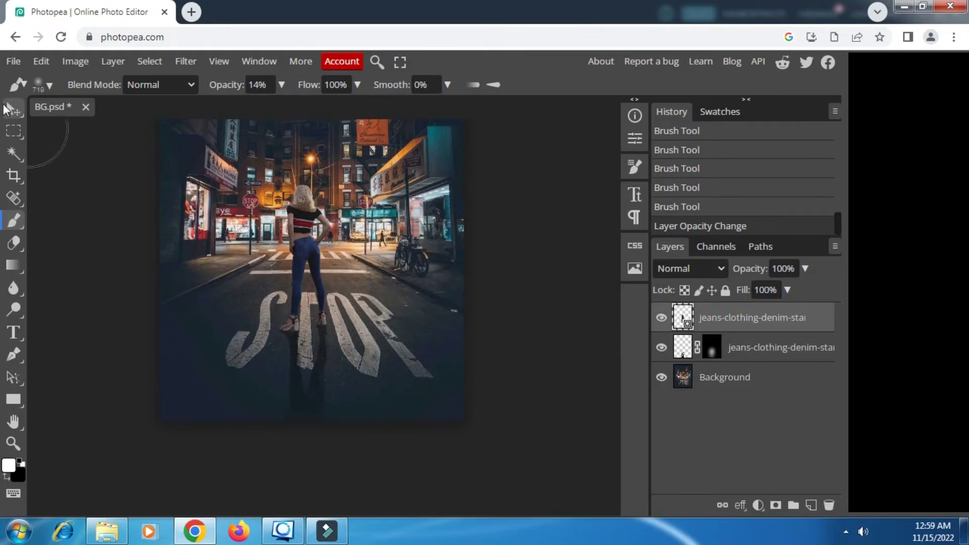
left_click(11, 109)
scroll(357, 257, "up", 2)
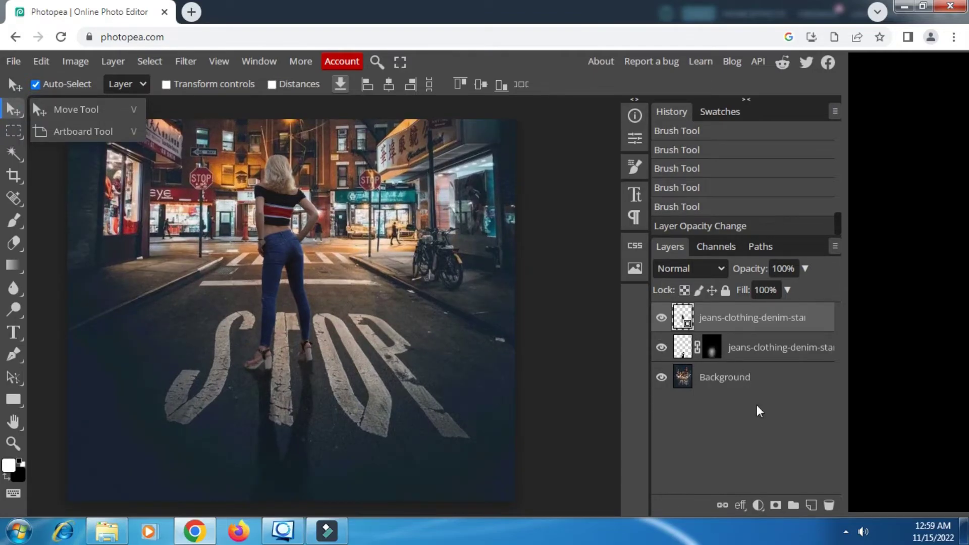
left_click(758, 505)
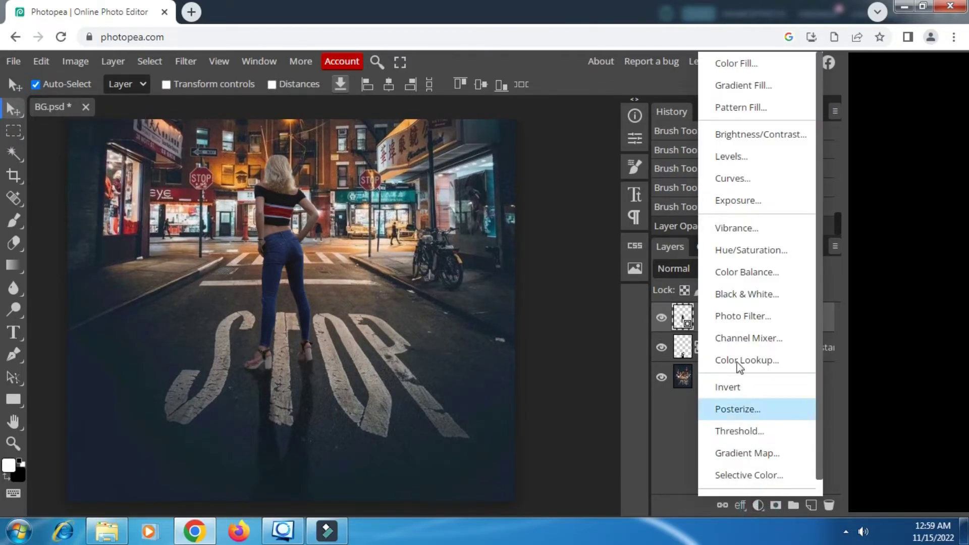
left_click(735, 63)
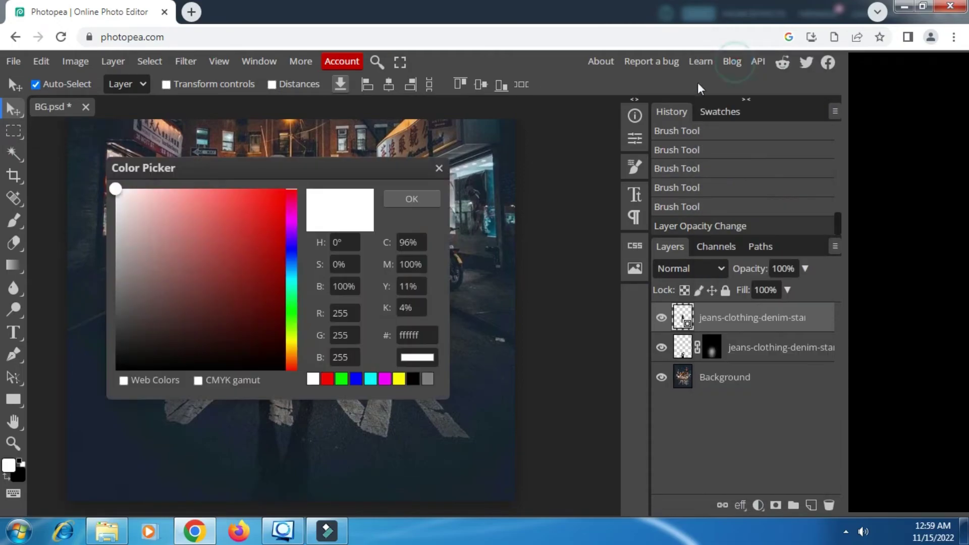
mouse_move(143, 353)
left_mouse_down()
mouse_move(136, 346)
mouse_move(108, 381)
left_mouse_up()
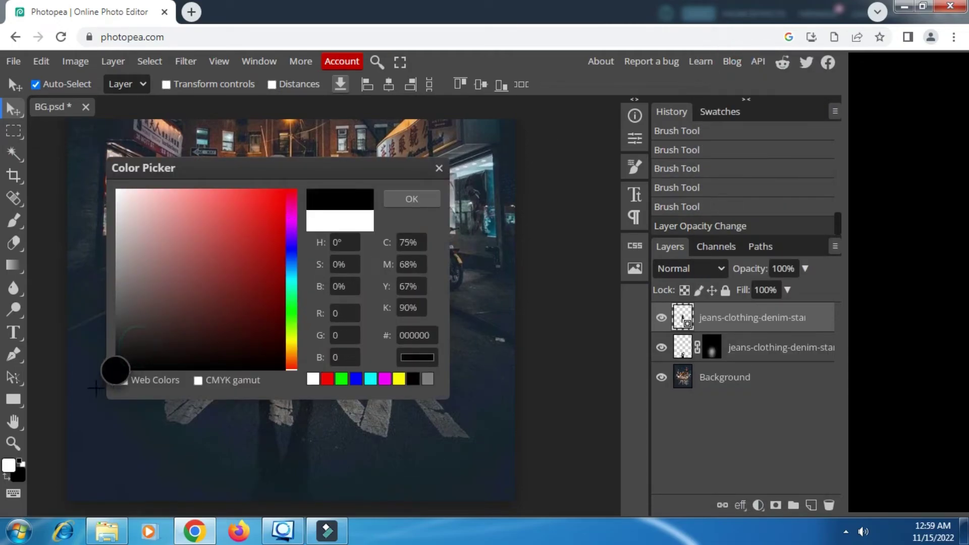
left_click(415, 204)
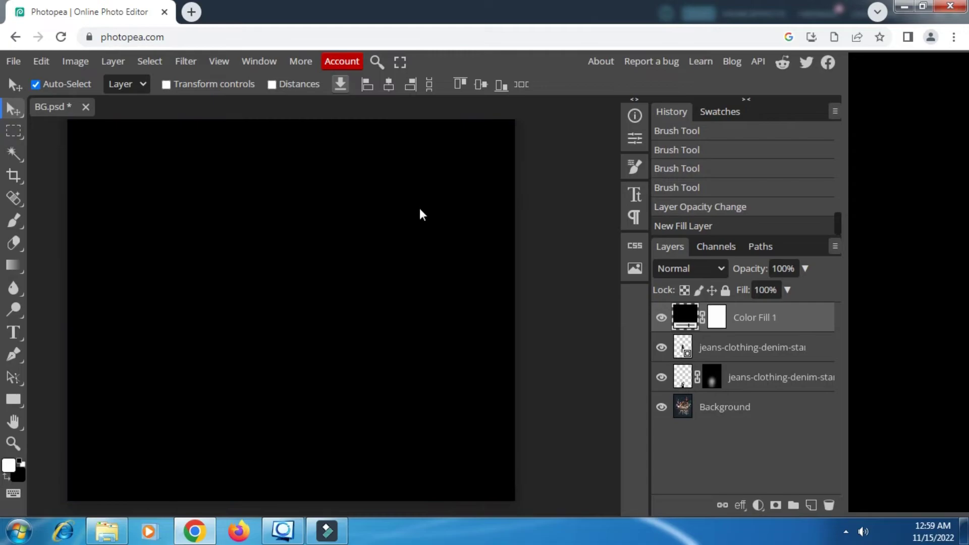
right_click(767, 326)
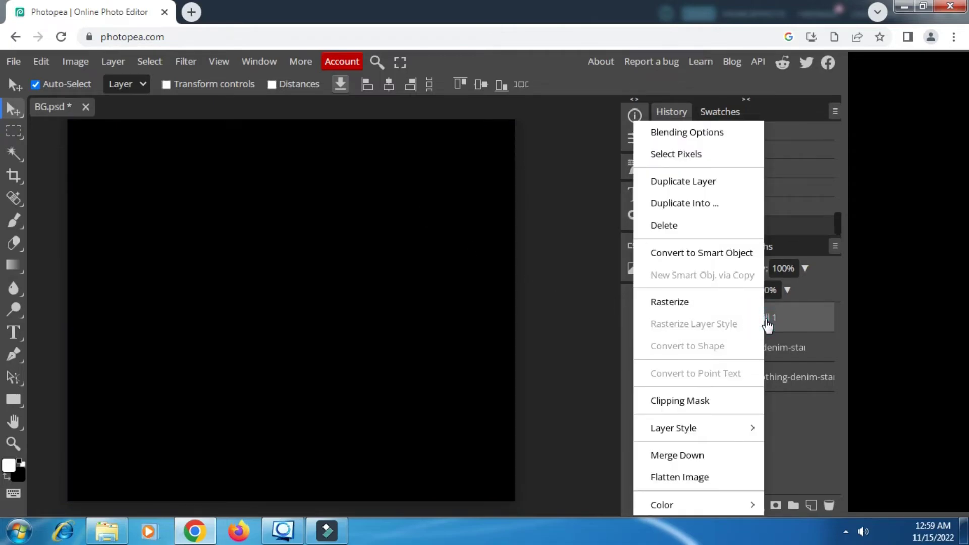
left_click(691, 402)
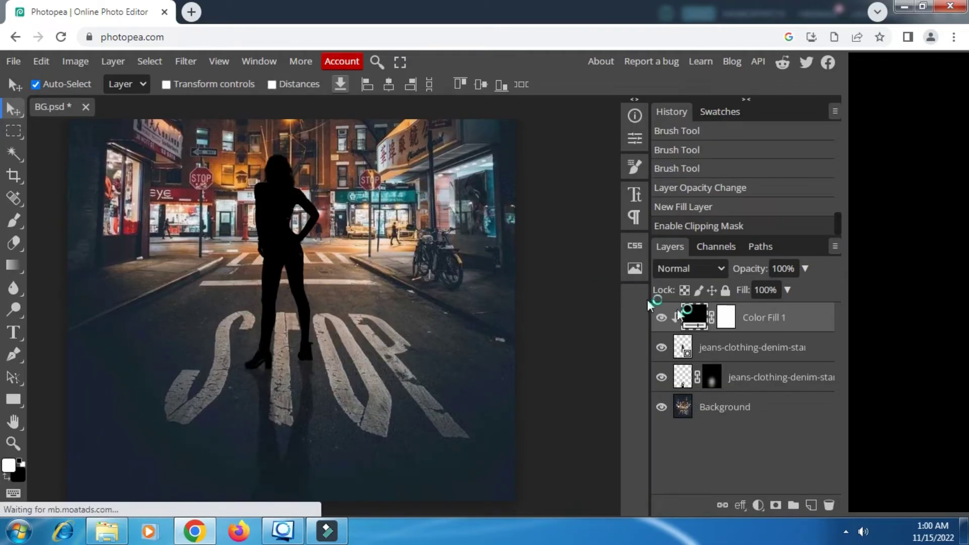
Step: Invert the black fill layer's raster mask to hide the fill
left_click(727, 319)
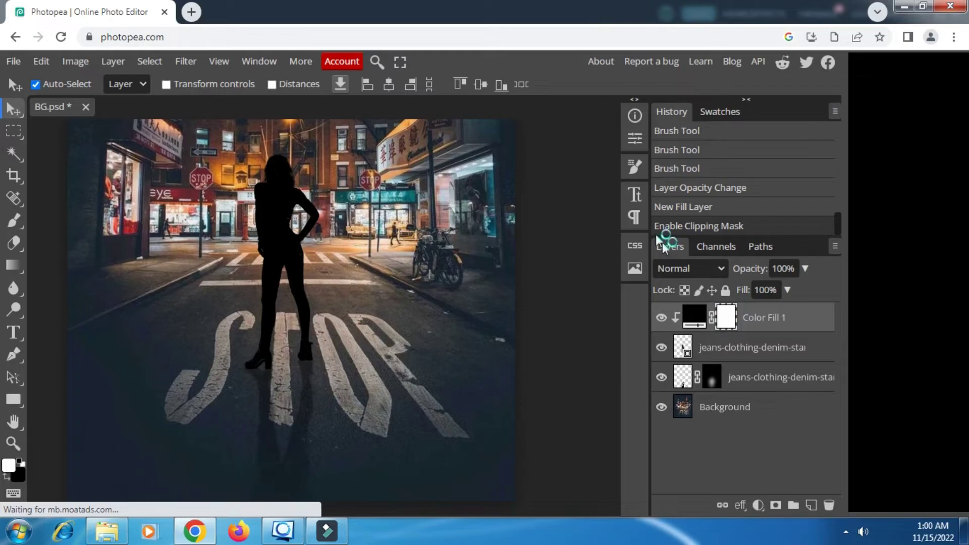
left_click(635, 139)
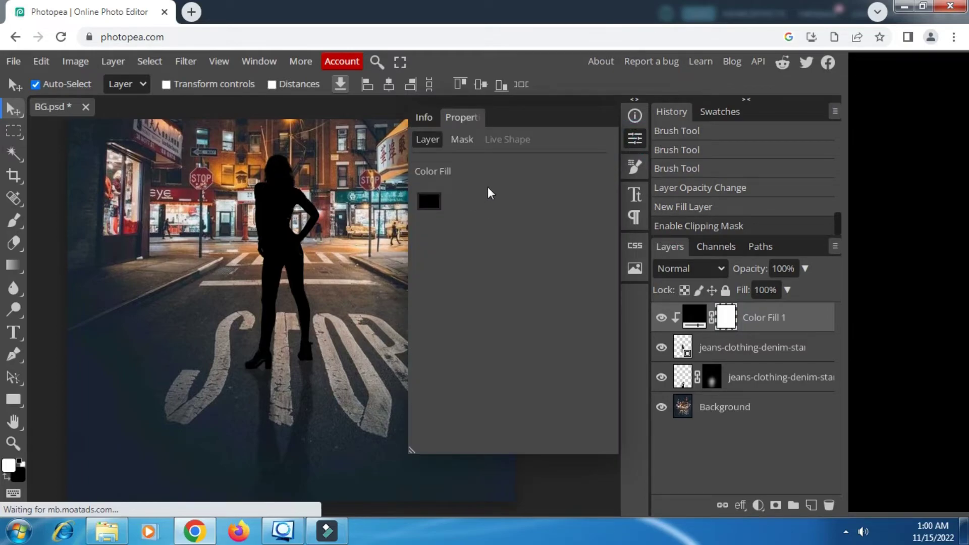
left_click(462, 140)
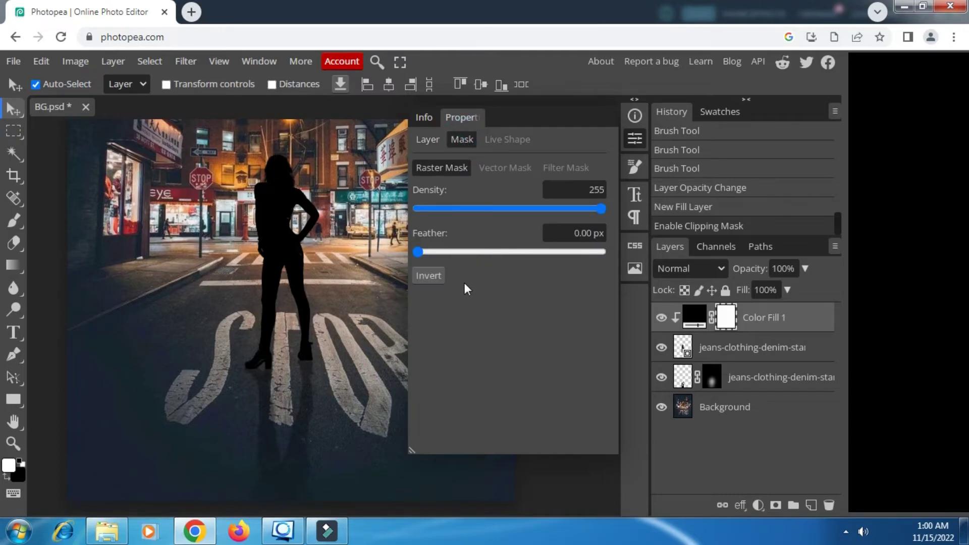
left_click(424, 276)
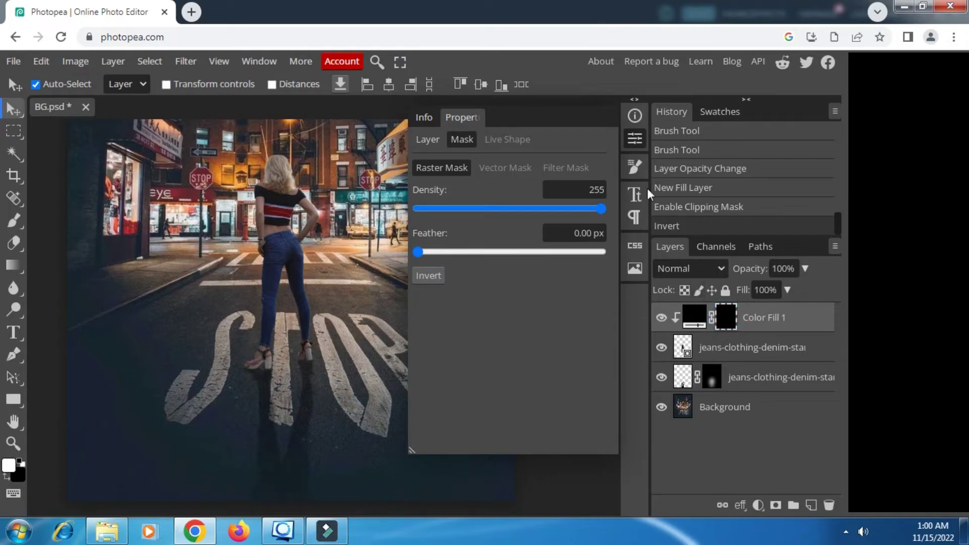
left_click(635, 137)
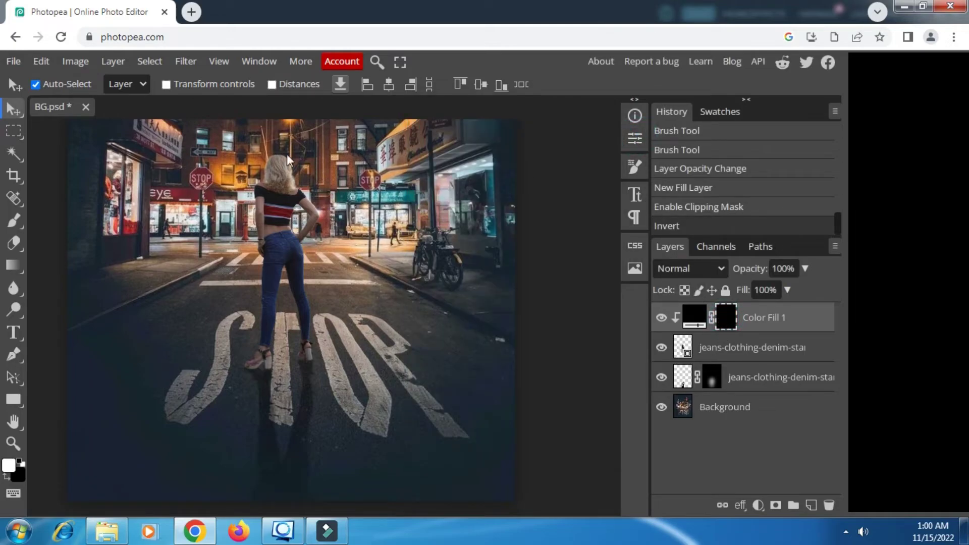
Step: Paint white at 14% brush opacity on the black fill's mask over the woman's feet, legs and waist to darken them gradually
left_click(14, 221)
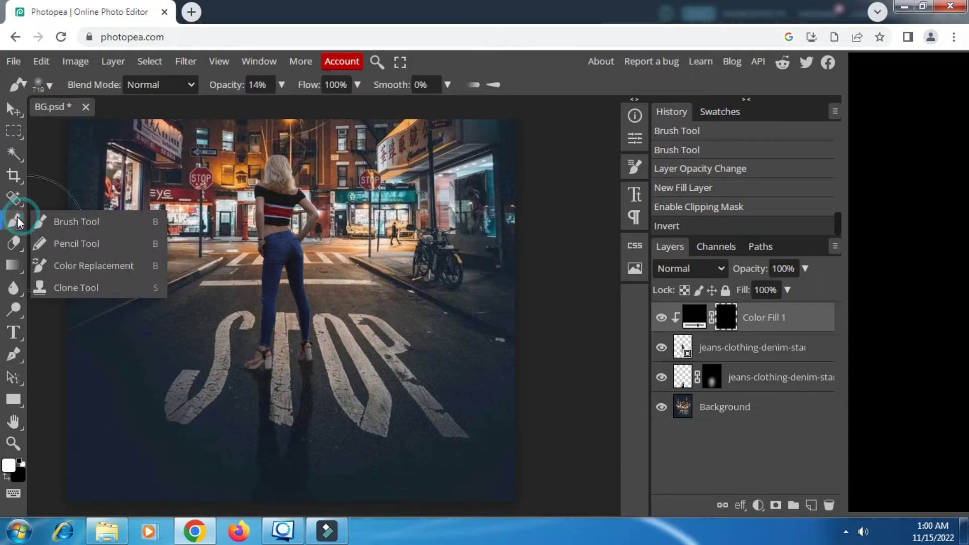
left_click(44, 221)
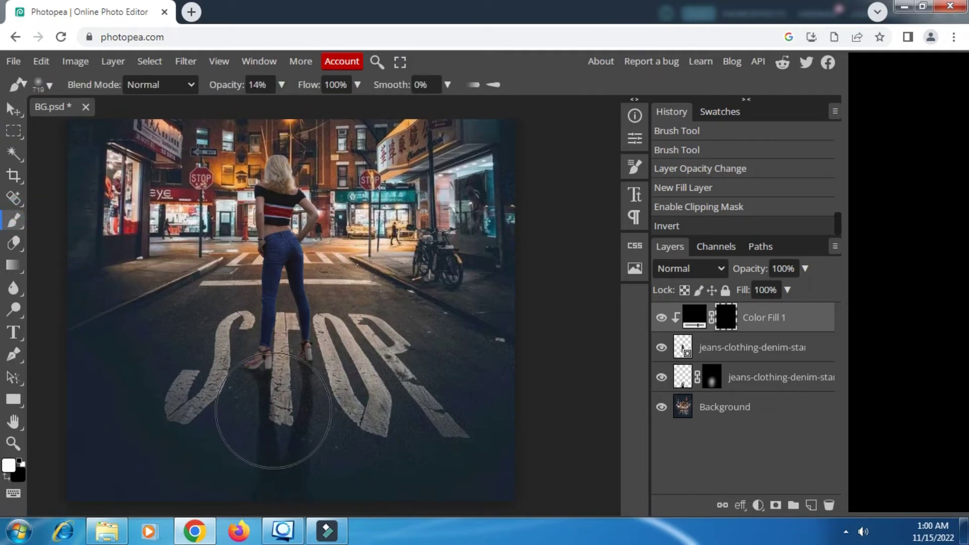
left_click(273, 412)
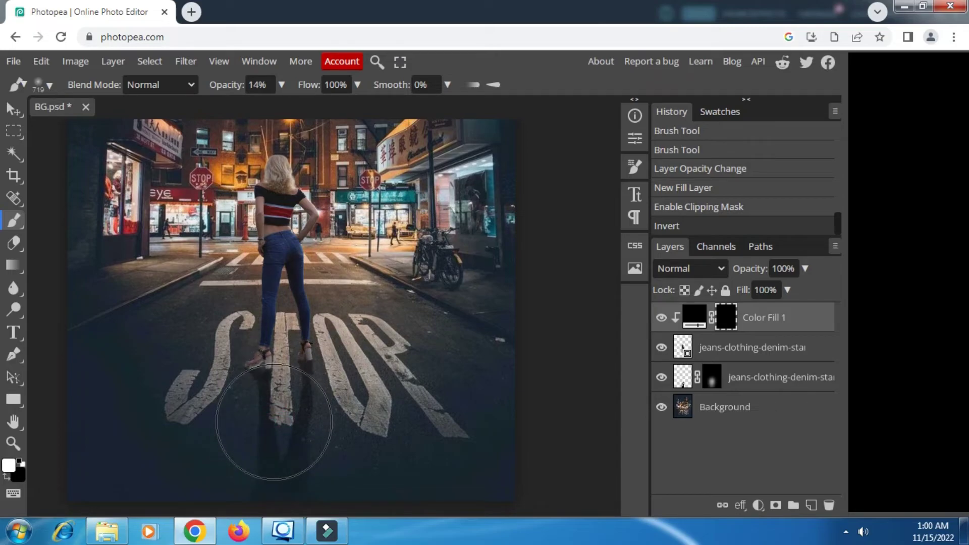
left_click(276, 399)
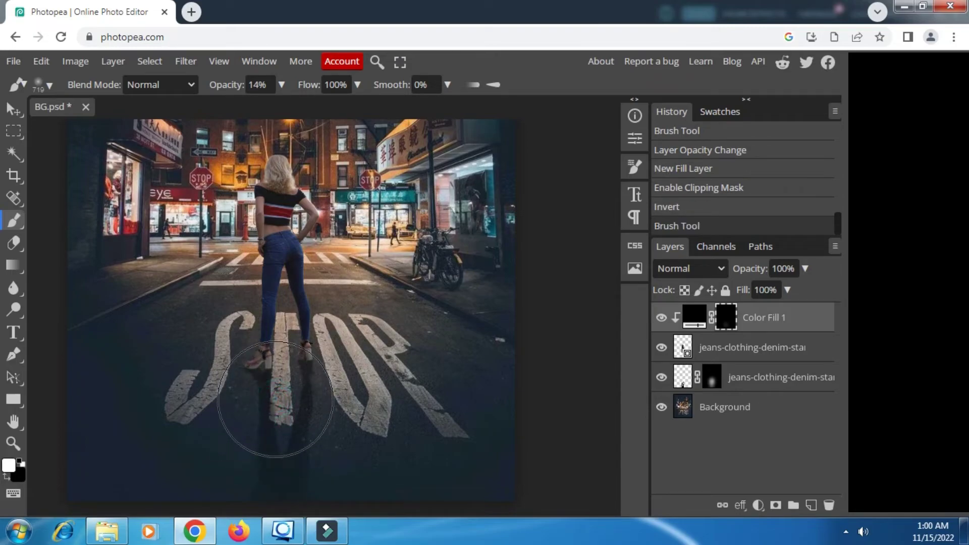
left_click(277, 374)
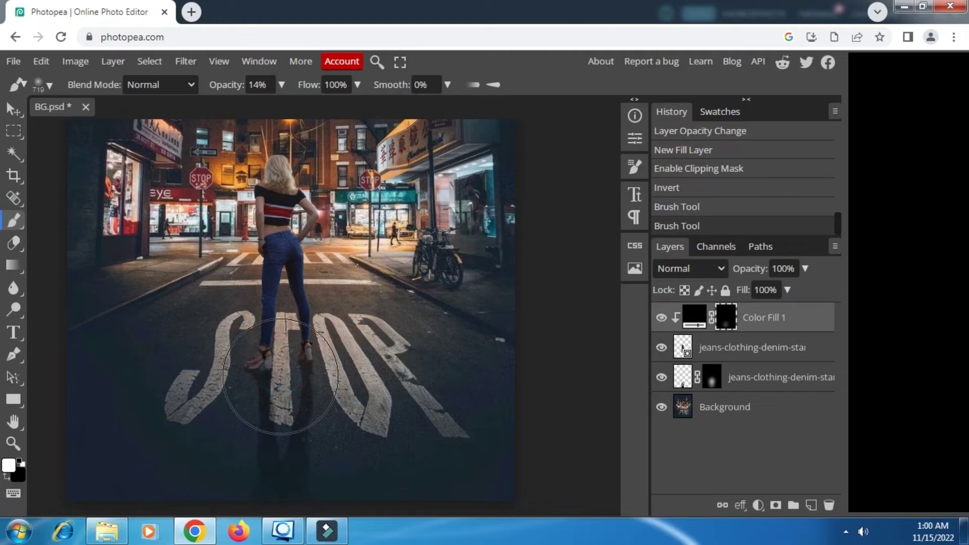
left_click(285, 330)
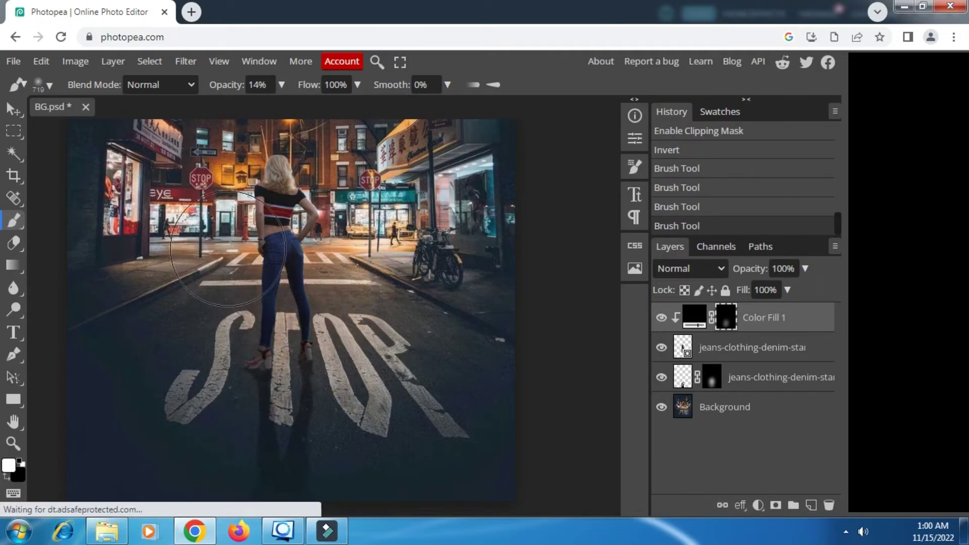
left_click(280, 232)
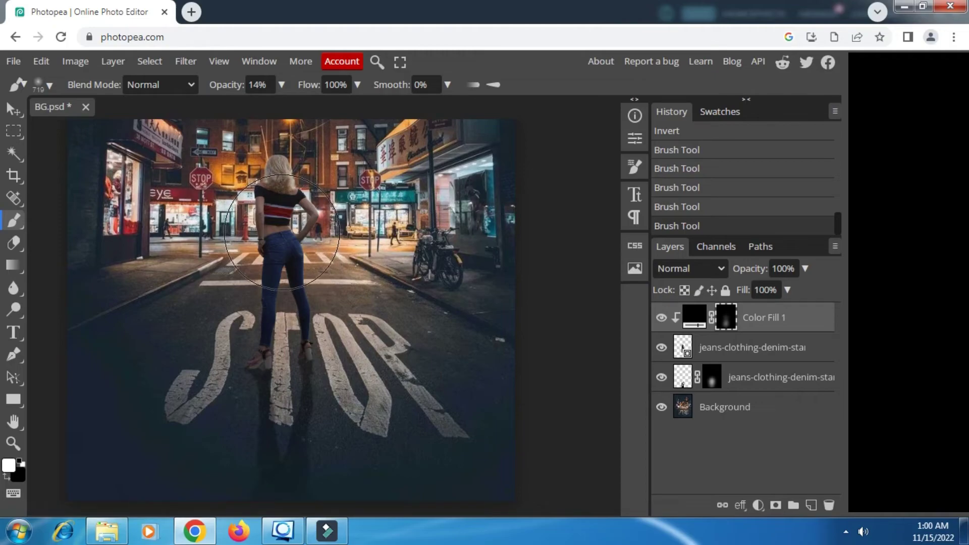
left_click(281, 232)
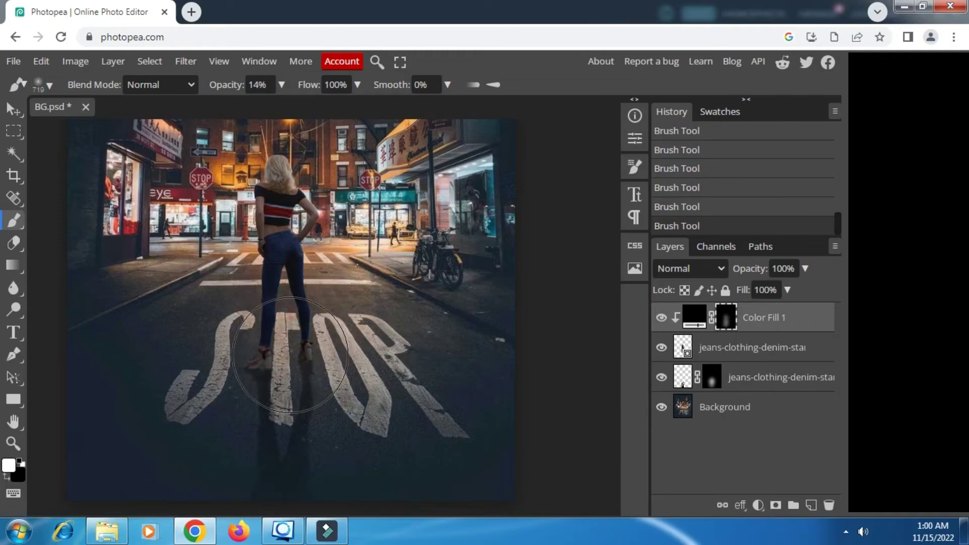
left_click(290, 367)
left_click(290, 396)
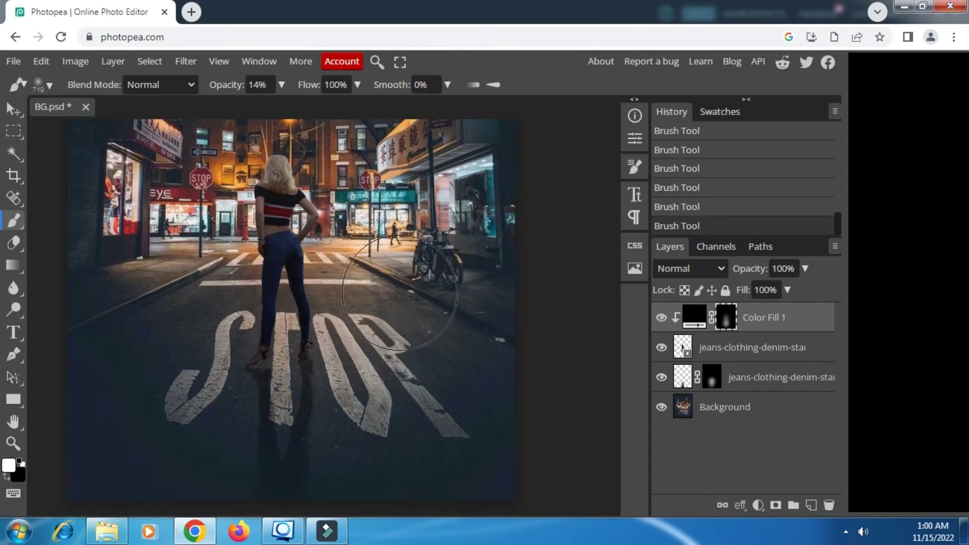
Step: Add a dark blue (1d2453) Color Fill layer above the black fill layer
scroll(261, 321, "up", 1)
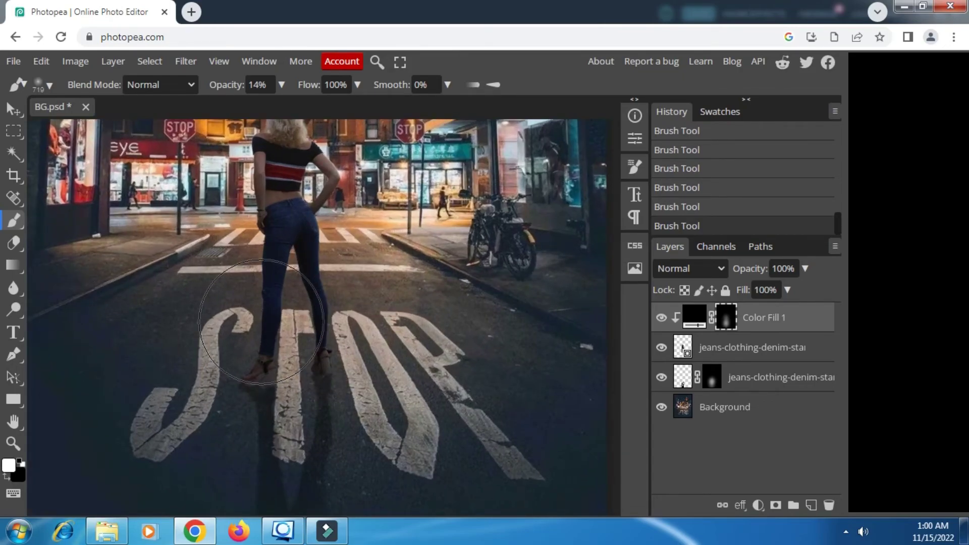
scroll(262, 322, "down", 2)
scroll(271, 337, "up", 3)
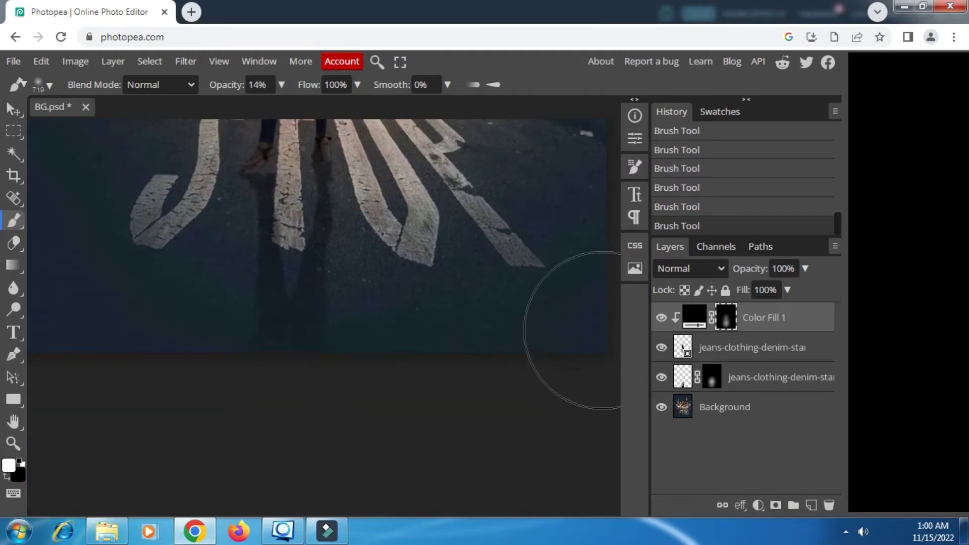
scroll(481, 287, "up", 3)
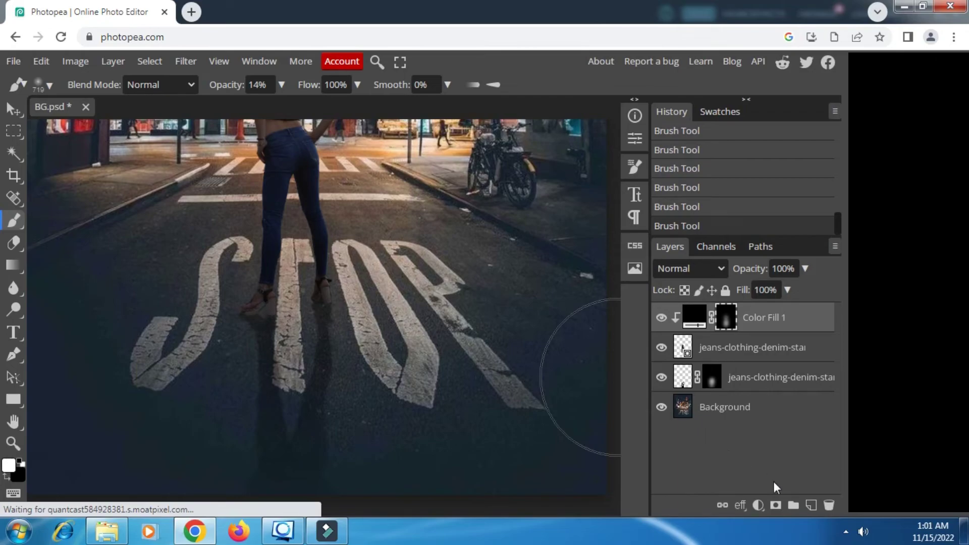
left_click(759, 505)
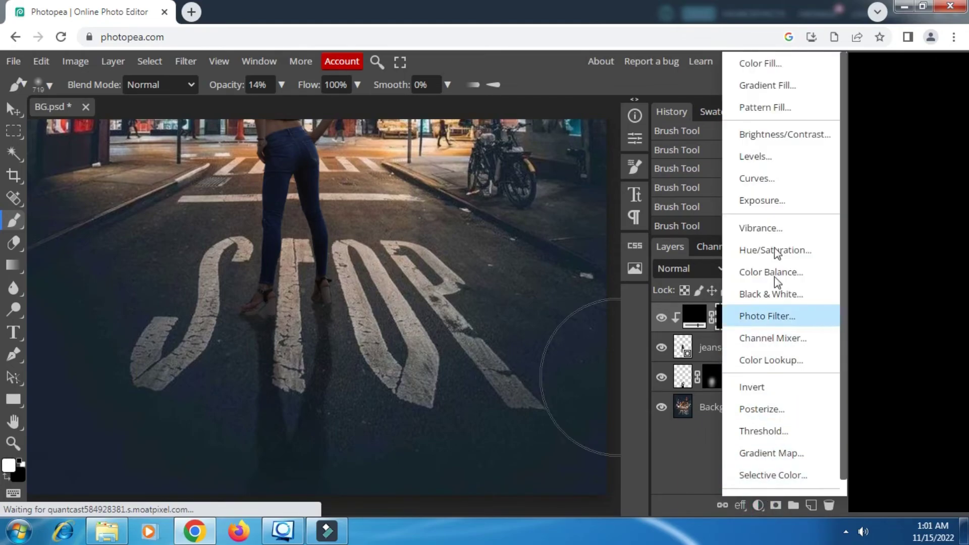
left_click(762, 63)
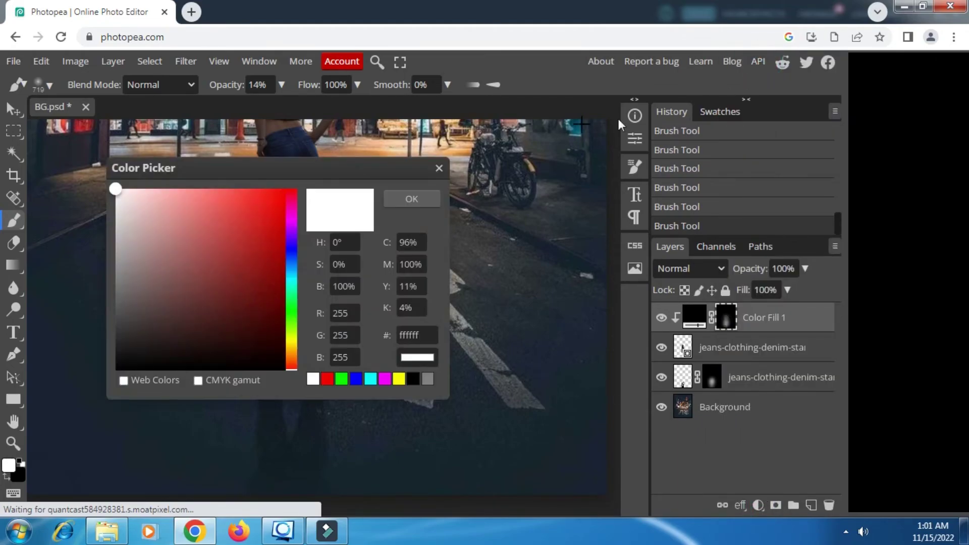
left_click_drag(386, 175, 589, 181)
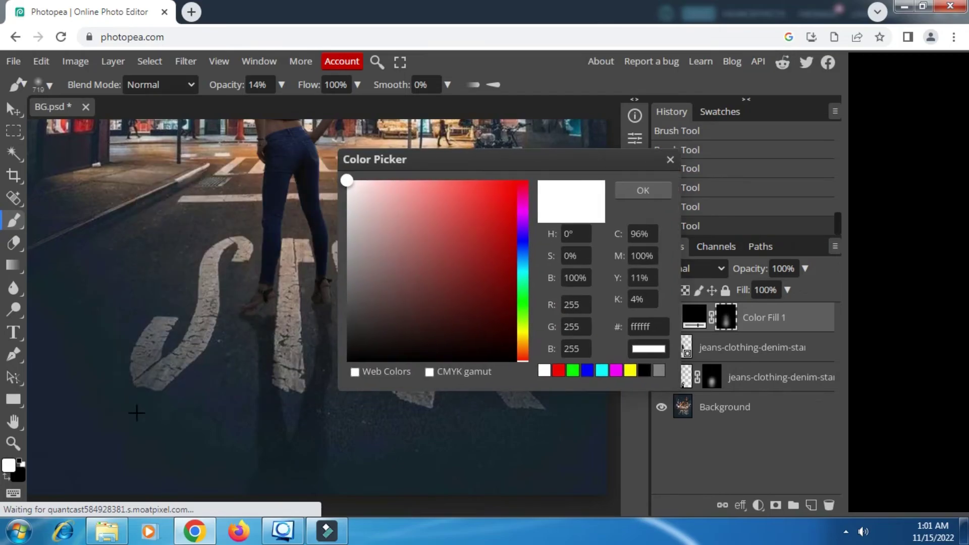
left_click(54, 445)
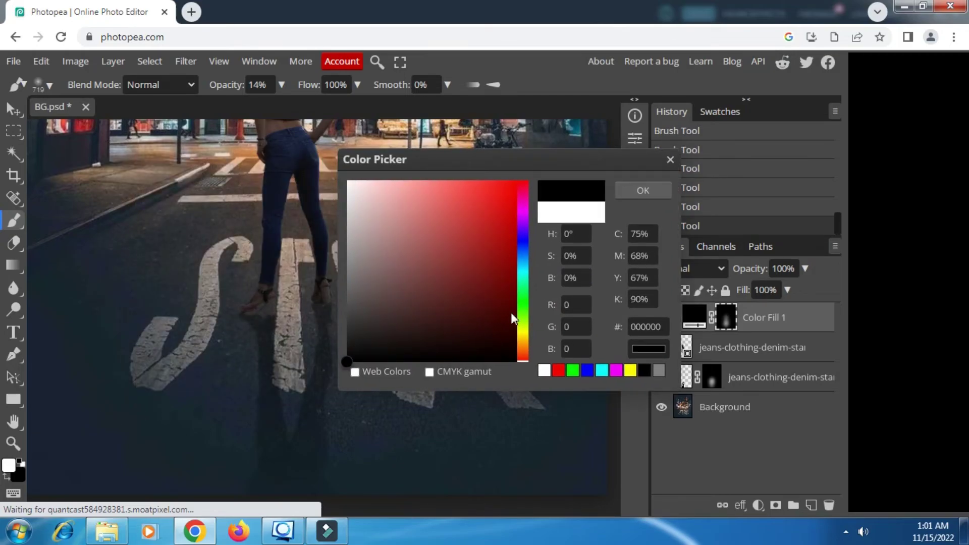
left_click(522, 242)
left_click_drag(524, 250, 525, 247)
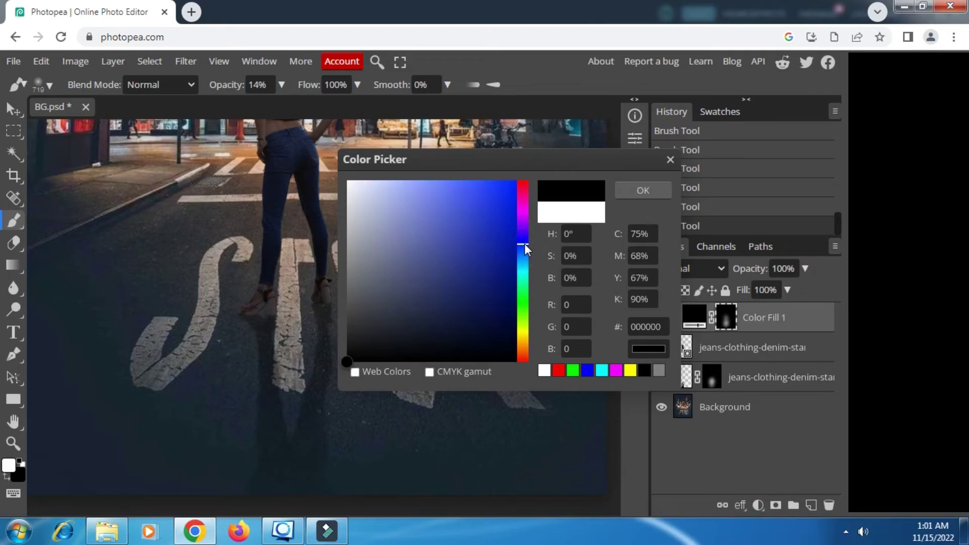
mouse_move(465, 289)
left_mouse_down()
mouse_move(451, 302)
mouse_move(447, 282)
mouse_move(442, 314)
mouse_move(458, 304)
left_mouse_up()
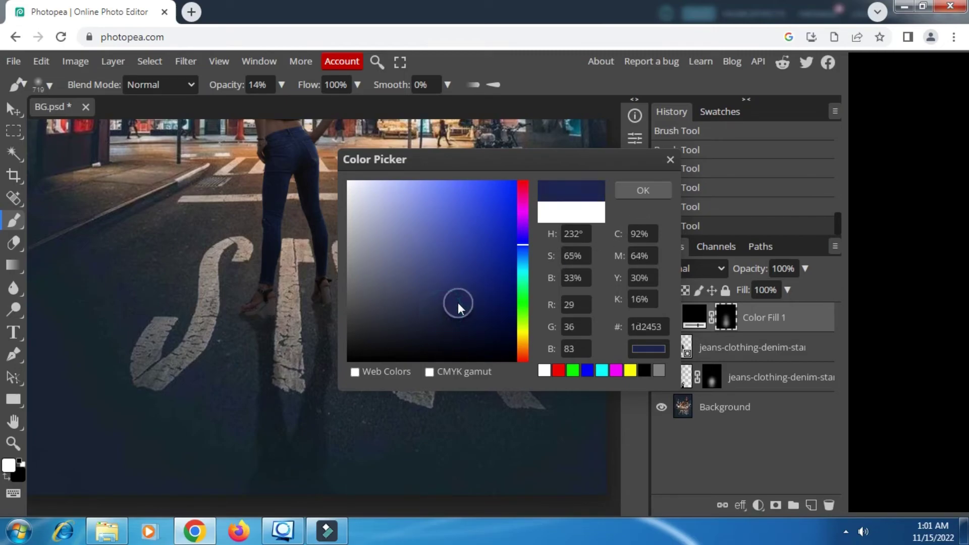
left_click(640, 191)
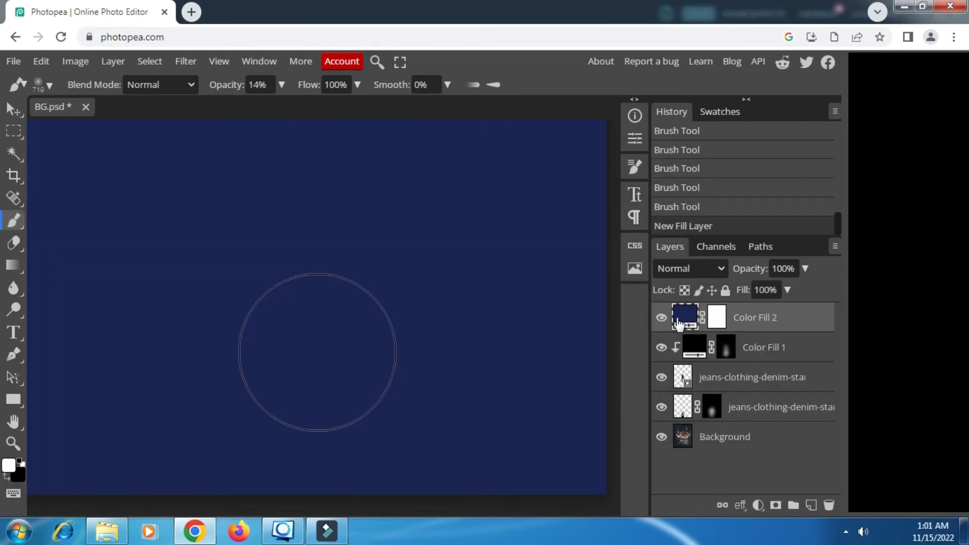
Step: Clip the dark blue fill layer to the woman's cut-out and switch to the Move tool
right_click(732, 314)
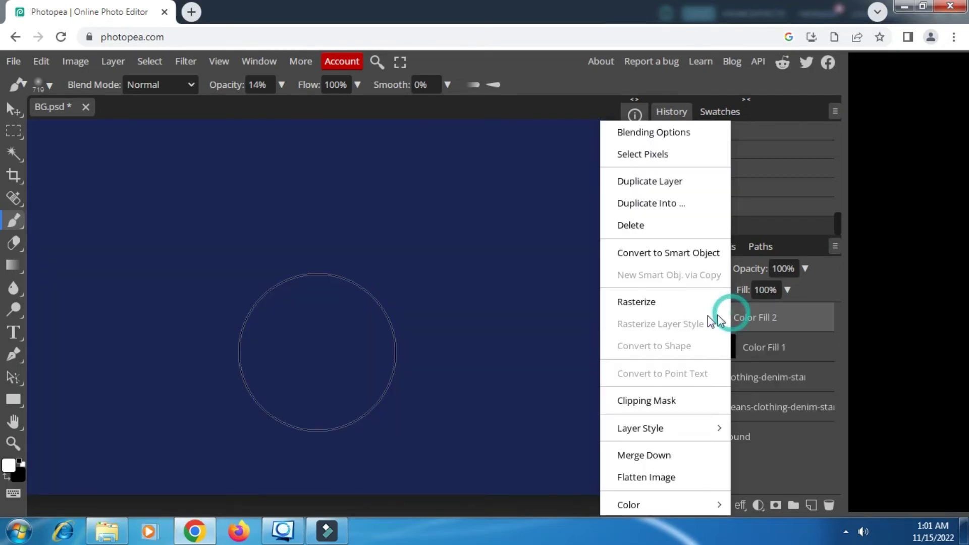
left_click(653, 403)
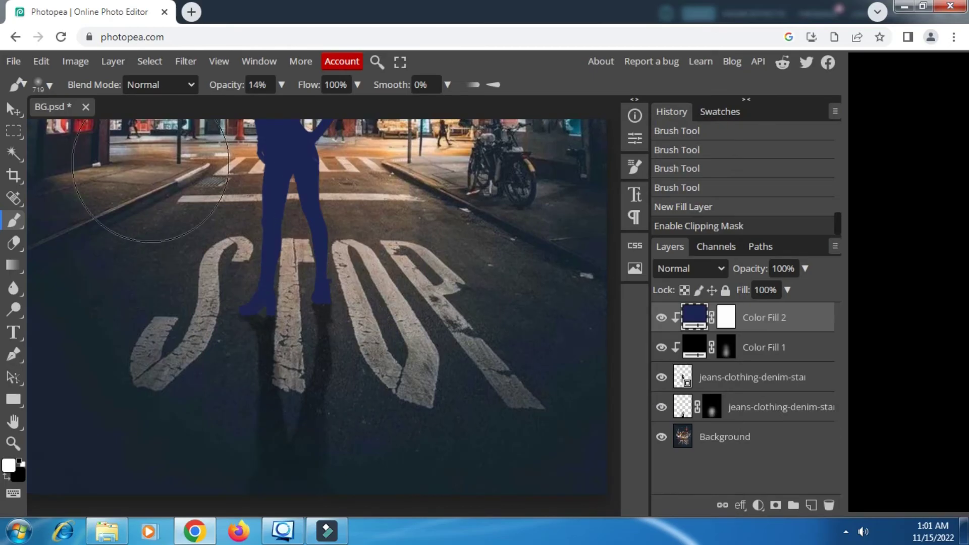
left_click(11, 110)
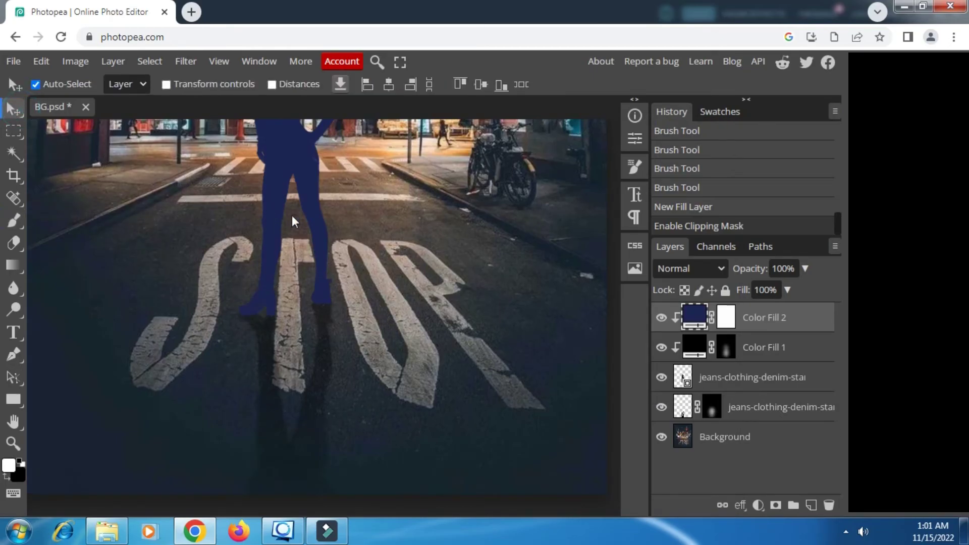
Step: Lower the clipped dark blue fill layer's opacity to 21% to tint the woman subtly
scroll(354, 248, "up", 3)
left_click(805, 269)
left_click(757, 291)
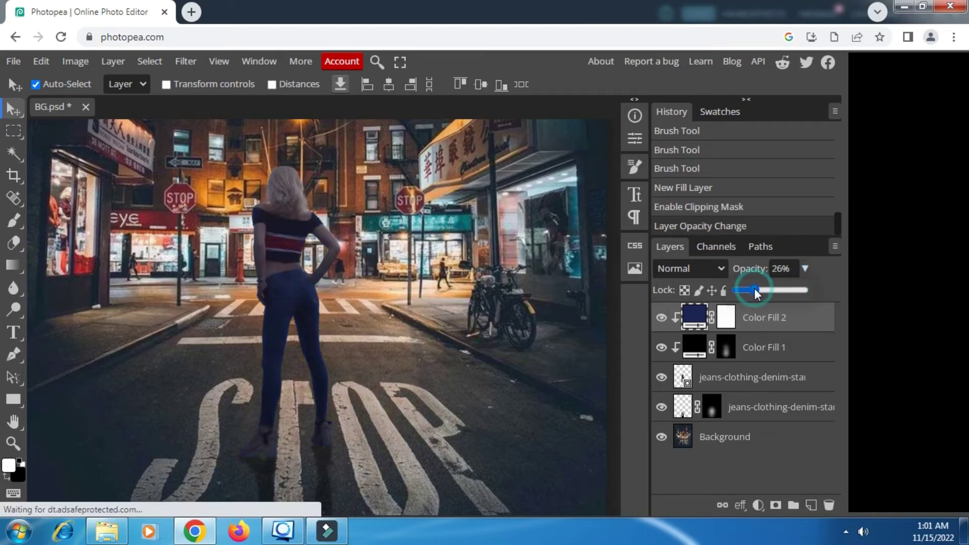
left_click_drag(752, 295, 740, 296)
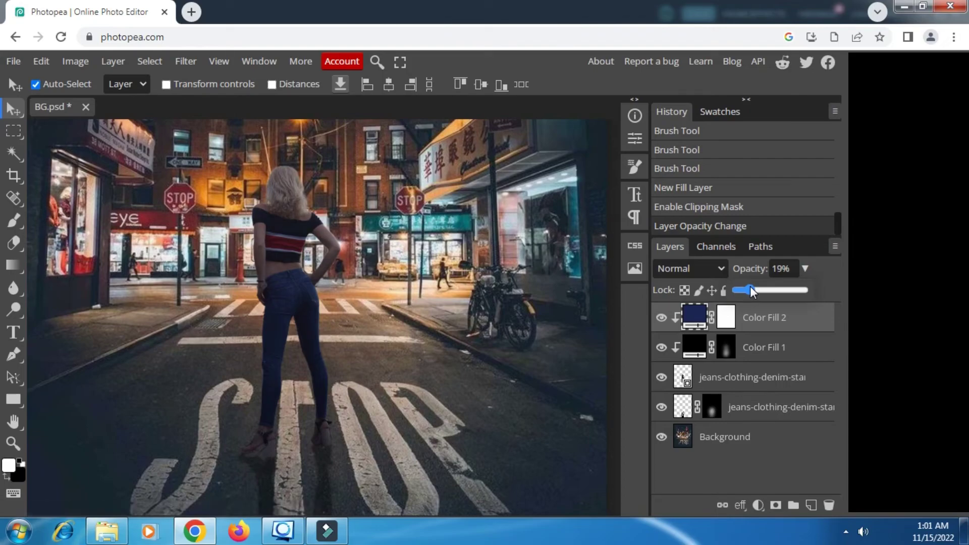
scroll(370, 280, "down", 2)
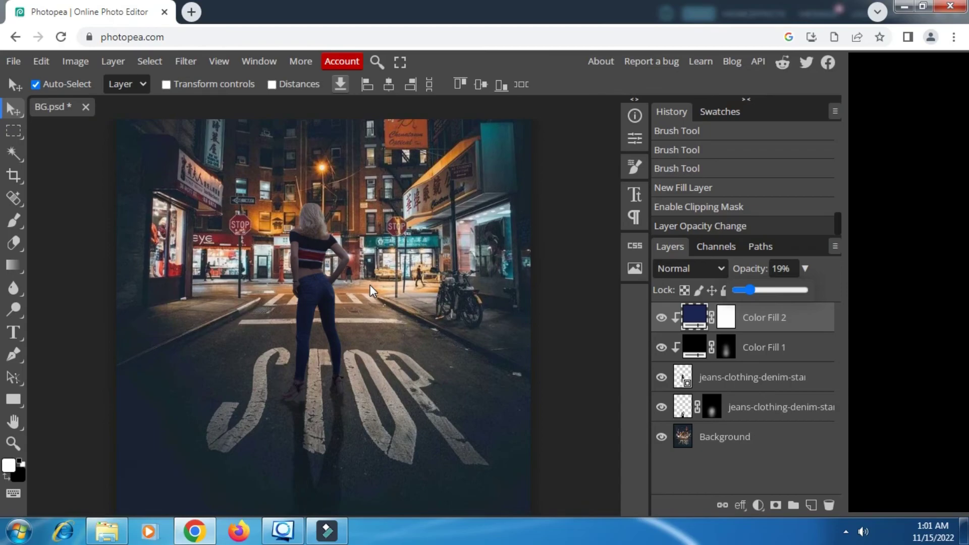
left_click_drag(746, 292, 752, 292)
left_click(751, 292)
scroll(346, 306, "down", 3)
scroll(344, 307, "down", 1)
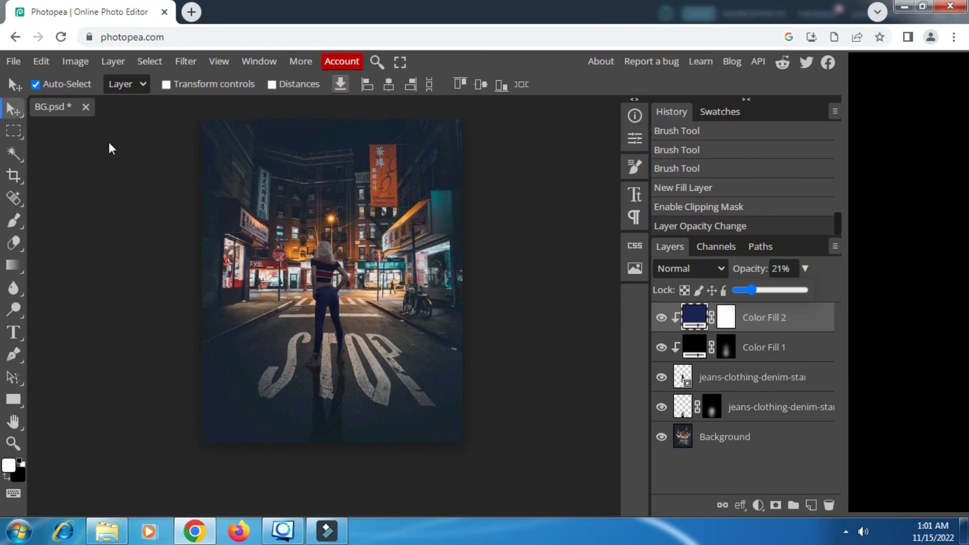
Step: Set up a JPG export of the composite at 100% quality
left_click(13, 63)
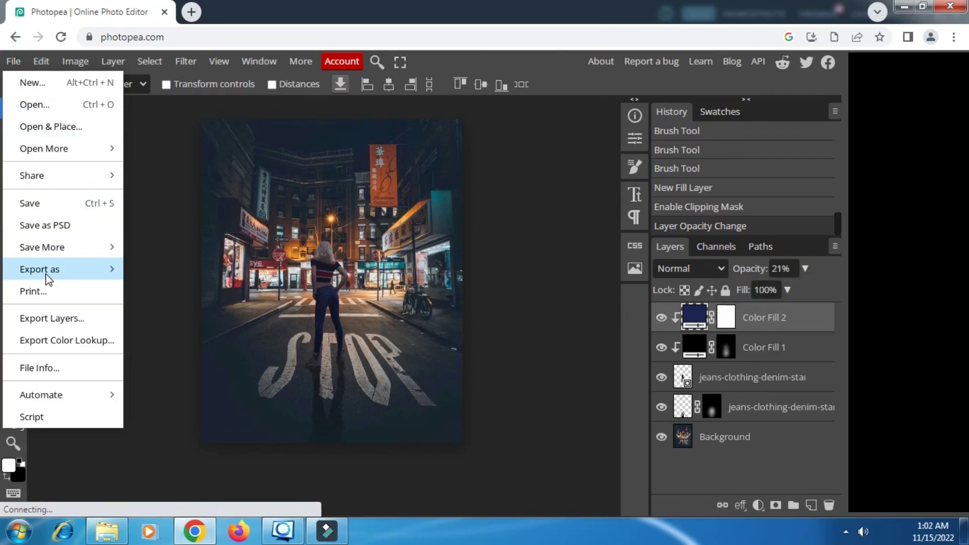
mouse_move(48, 279)
left_click(145, 294)
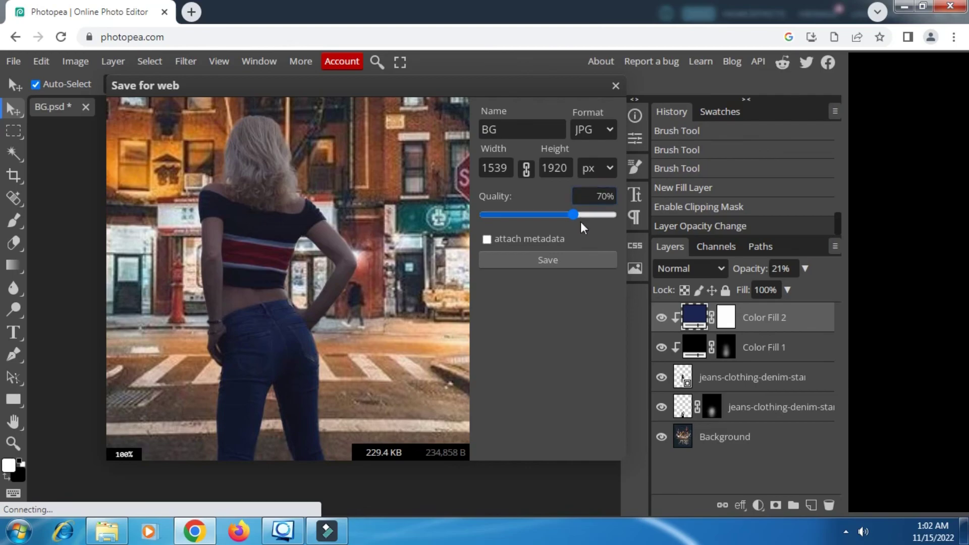
left_click_drag(574, 215, 665, 217)
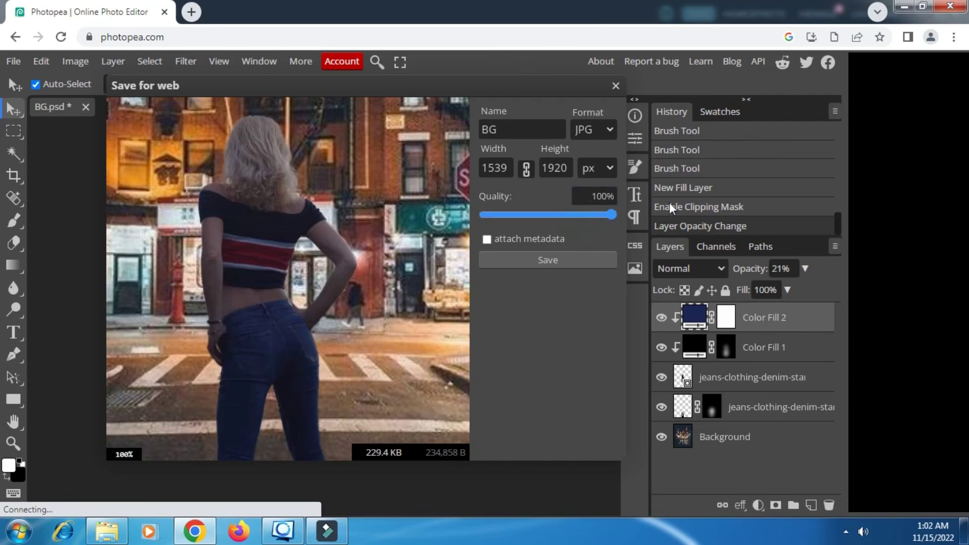